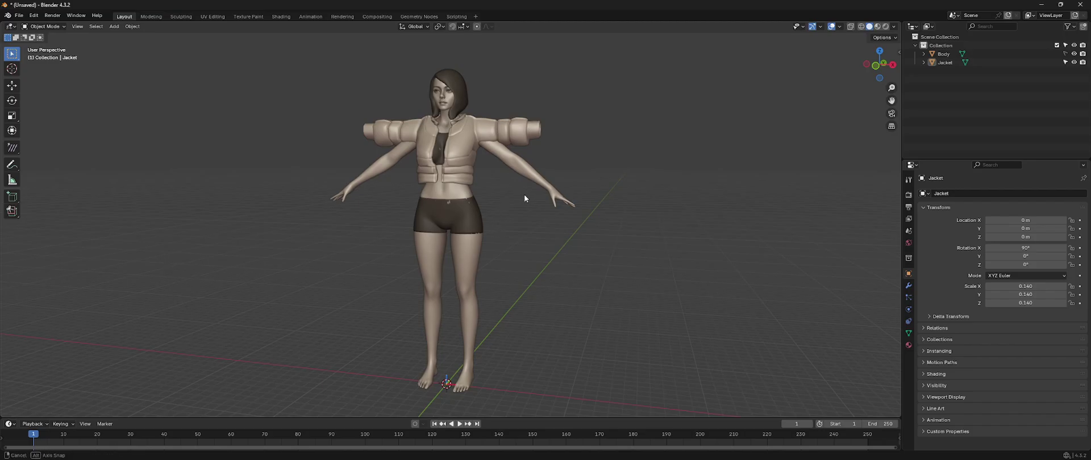
Select the jacket and add a Mesh Deform modifier to it
middle_click_drag(524, 195, 639, 210)
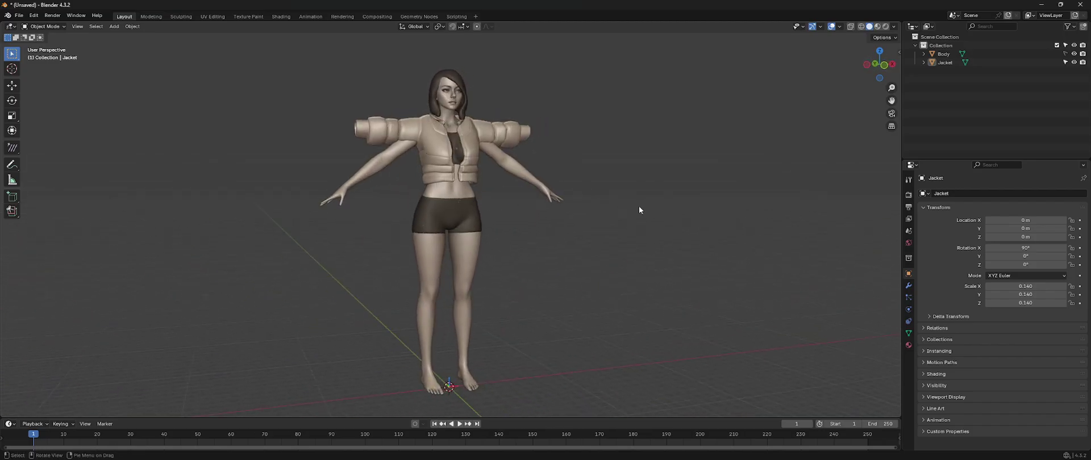
left_click(908, 286)
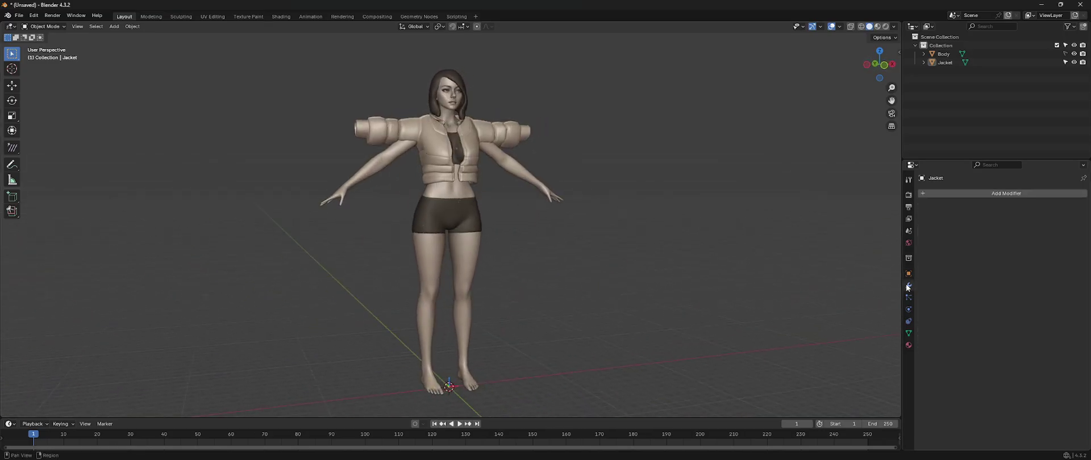
left_click(957, 195)
mouse_move(941, 237)
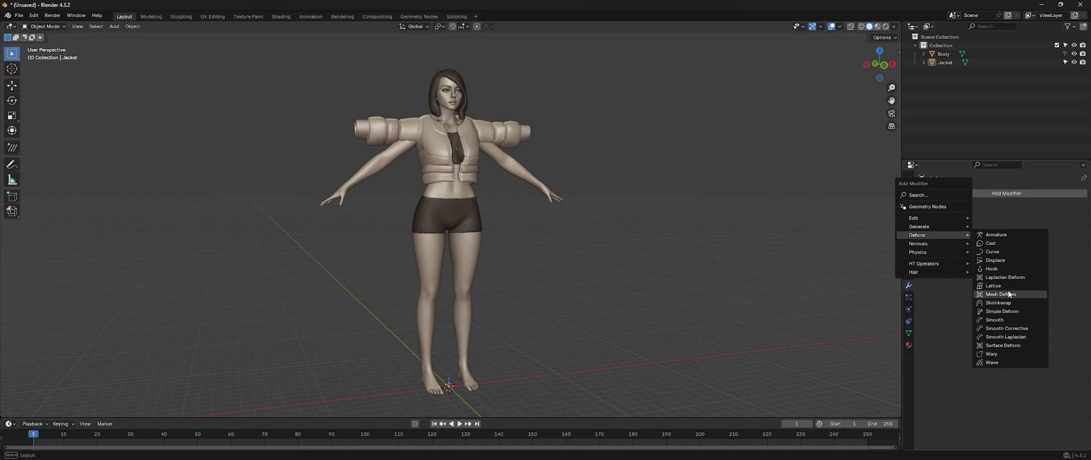
middle_click_drag(759, 214, 662, 201)
left_click(532, 135)
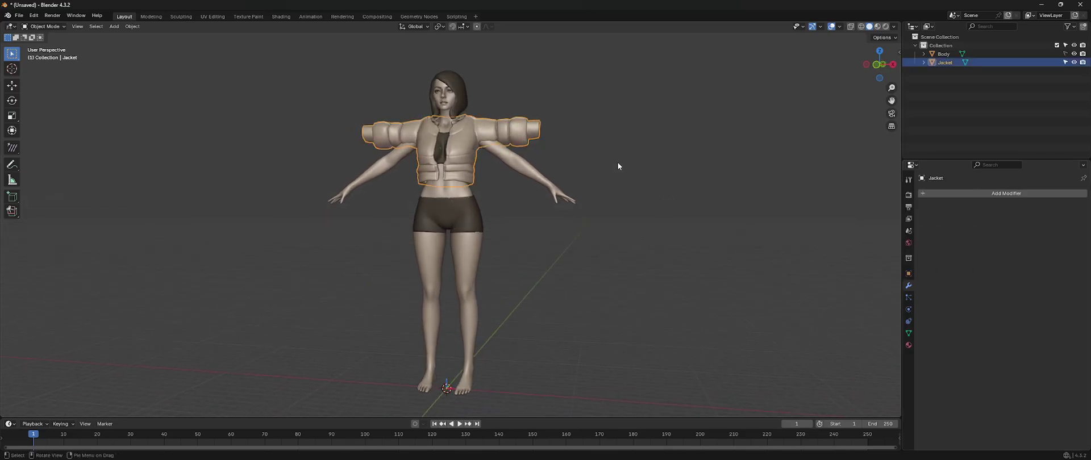
scroll(619, 162, "up", 2)
left_click(994, 193)
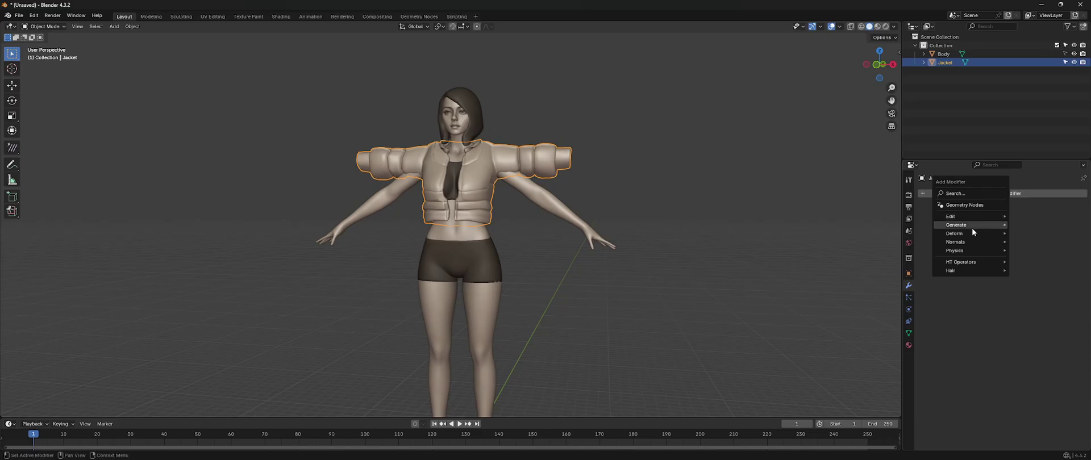
mouse_move(1001, 234)
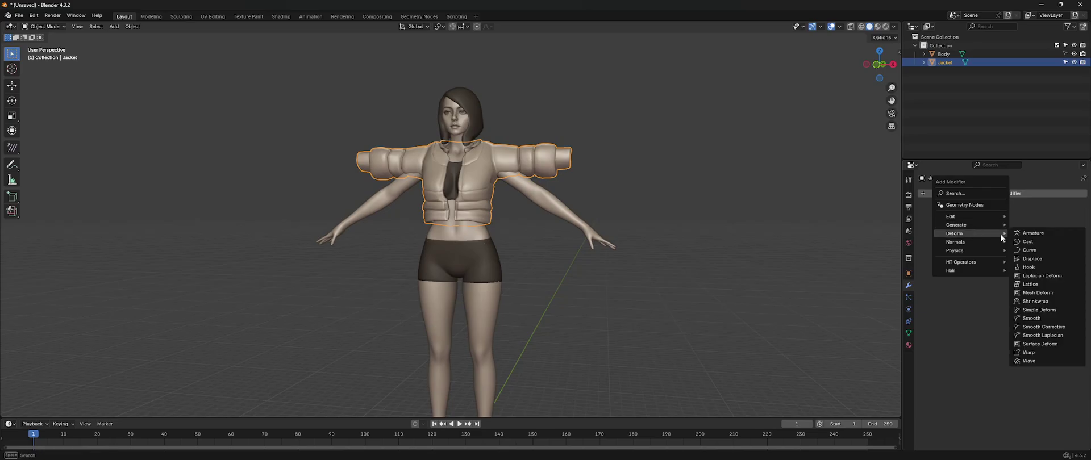
left_click(1033, 292)
Switch to the front view and add a plane mesh as the starting object for the deform cage
middle_click_drag(778, 265, 779, 220, "shift")
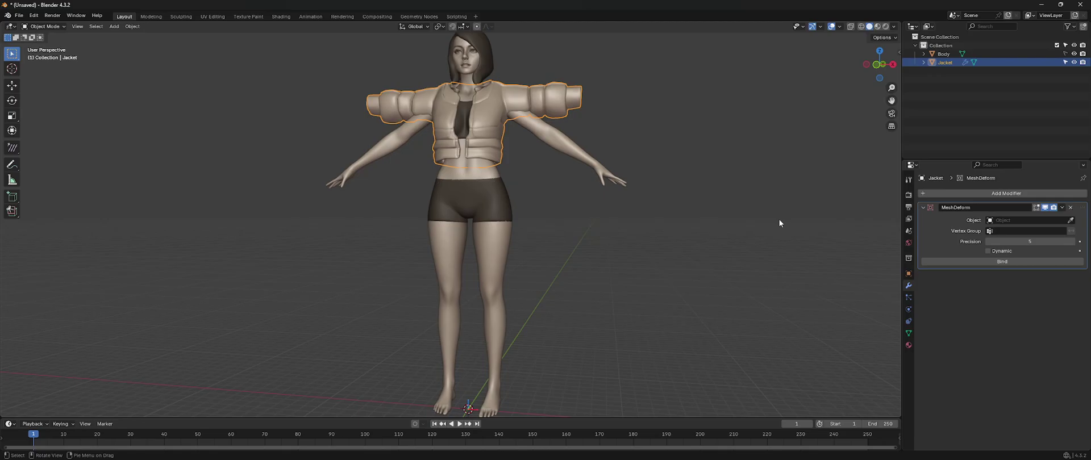
middle_click_drag(521, 219, 571, 224)
key("KP_1")
scroll(569, 221, "up", 3)
key("shift+a")
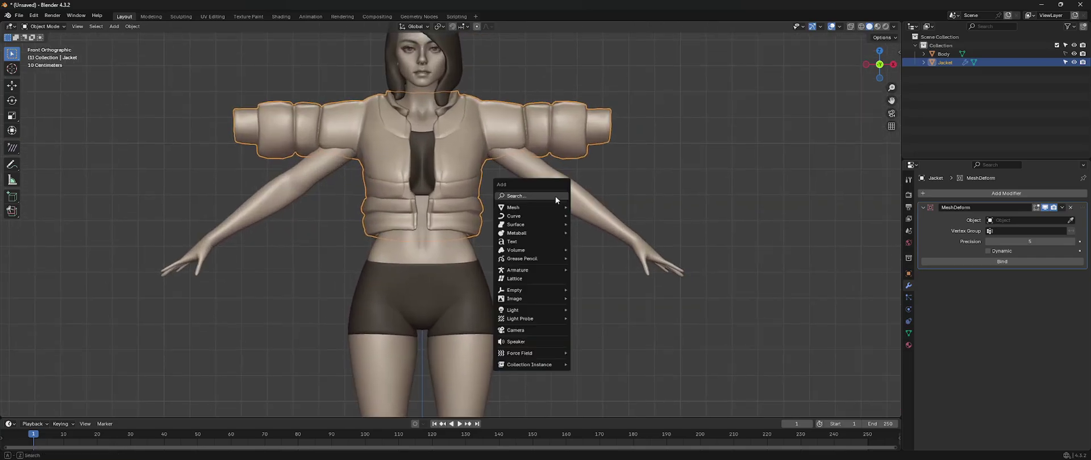
mouse_move(539, 212)
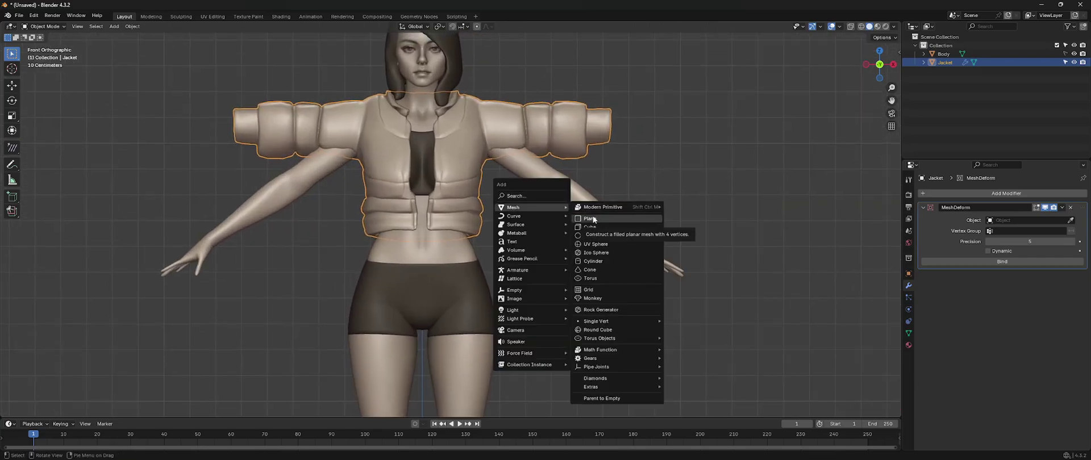
left_click(593, 219)
Raise the plane straight up along Z to the height of the character's chest
scroll(562, 256, "down", 4)
middle_click_drag(539, 188, 534, 267, "shift")
key("g")
key("z")
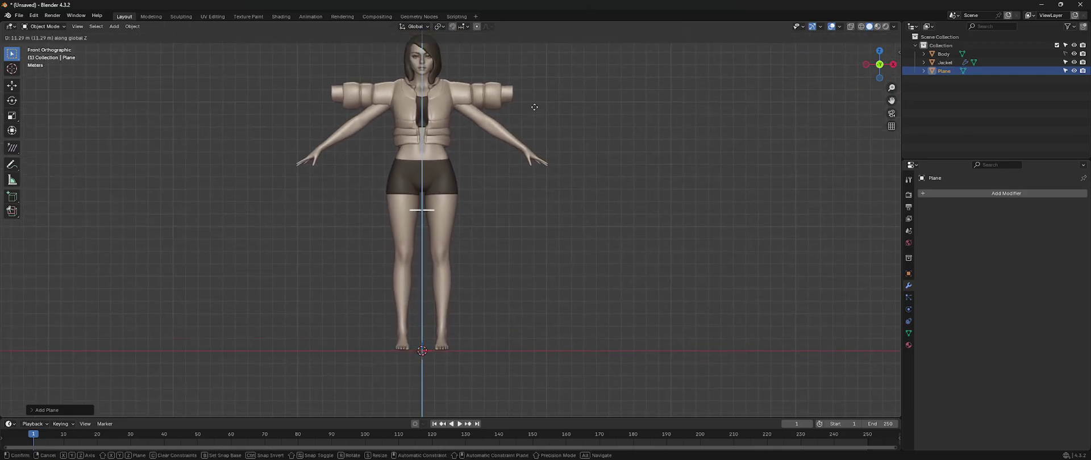
left_click(533, 30)
middle_click_drag(518, 121, 511, 253, "shift")
scroll(534, 244, "up", 4)
Delete the plane's geometry in Edit Mode and add a cube in its place
key("Tab")
key("x")
left_click(511, 253)
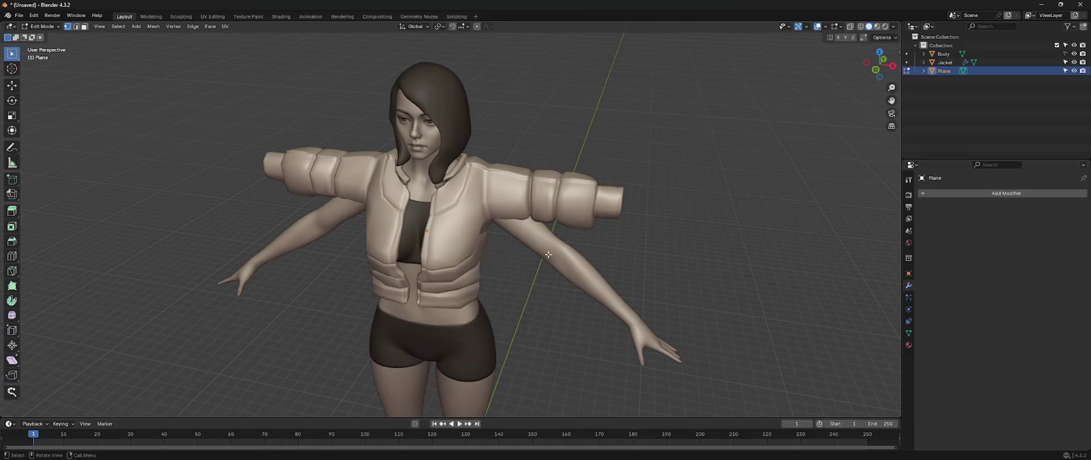
key("shift+a")
left_click(537, 263)
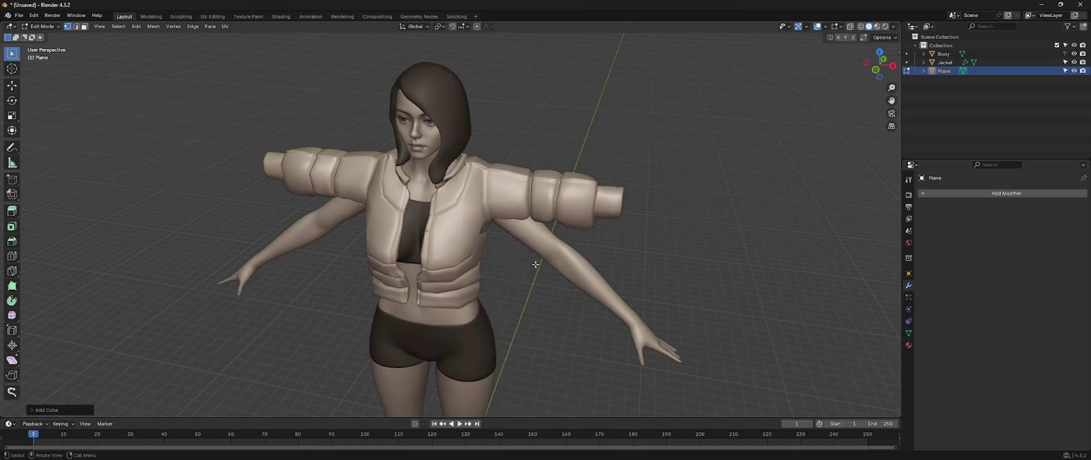
Move the new cube and scale it to roughly the size of the character's torso
middle_click_drag(526, 300, 545, 231, "shift")
key("g")
left_click(602, 219)
key("s")
left_click(728, 183)
scroll(526, 199, "down", 5)
key("s")
left_click(558, 297)
Reposition the cube over the jacket's chest and shift it along Y to line up with the torso
key("g")
left_click(532, 91)
scroll(486, 182, "up", 5)
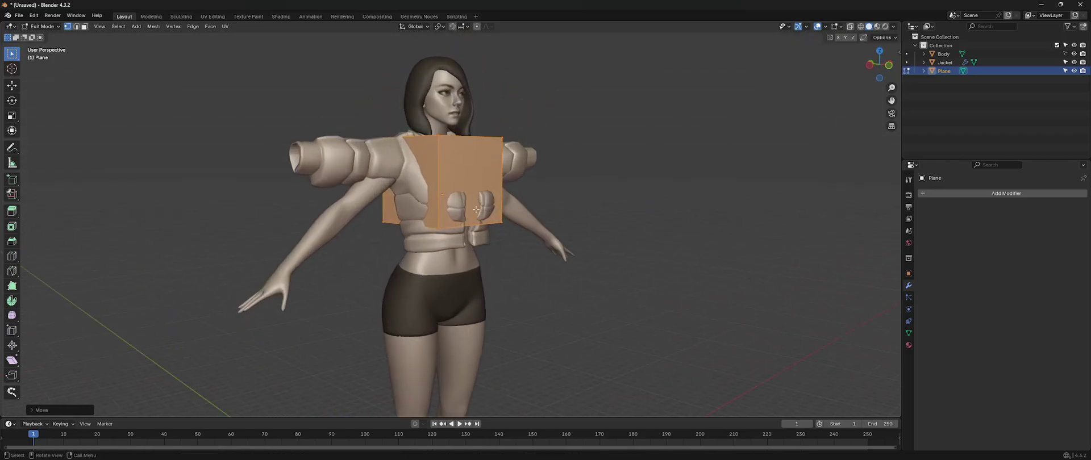
middle_click_drag(486, 181, 537, 215)
key("g")
key("y")
left_click(549, 214)
Move the cube's bottom face down along Z past the jacket's hem
middle_click_drag(455, 245, 515, 253)
key("3")
left_click(525, 250)
key("g")
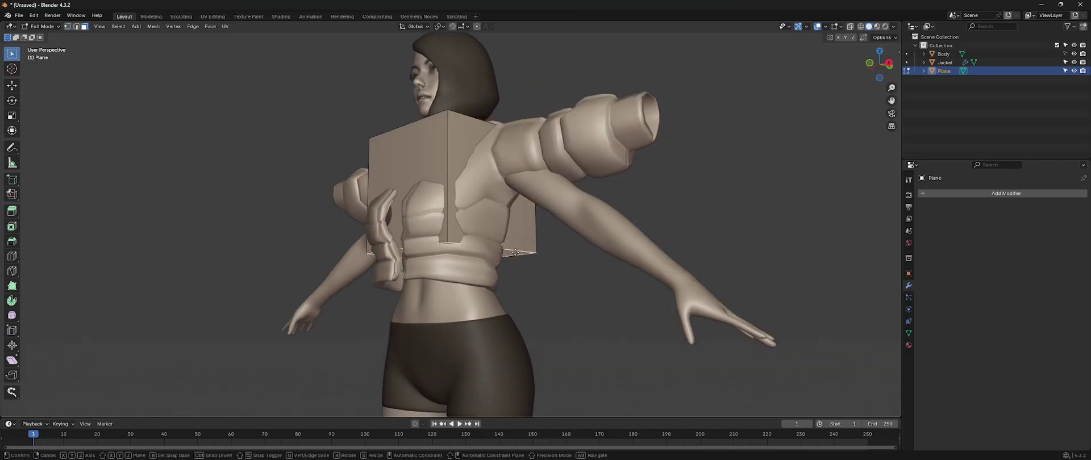
key("z")
left_click(507, 293)
Move the cube's front face along Y to cover the front of the jacket
middle_click_drag(504, 288, 513, 311)
left_click(446, 221)
key("g")
middle_click_drag(455, 224, 492, 230)
key("y")
left_click(410, 227)
Adjust the box's height along Z and its width along X to enclose the jacket's torso
key("g")
key("z")
left_click(497, 189)
left_click(494, 227)
middle_click_drag(345, 194, 405, 224)
key("s")
key("x")
left_click(472, 211)
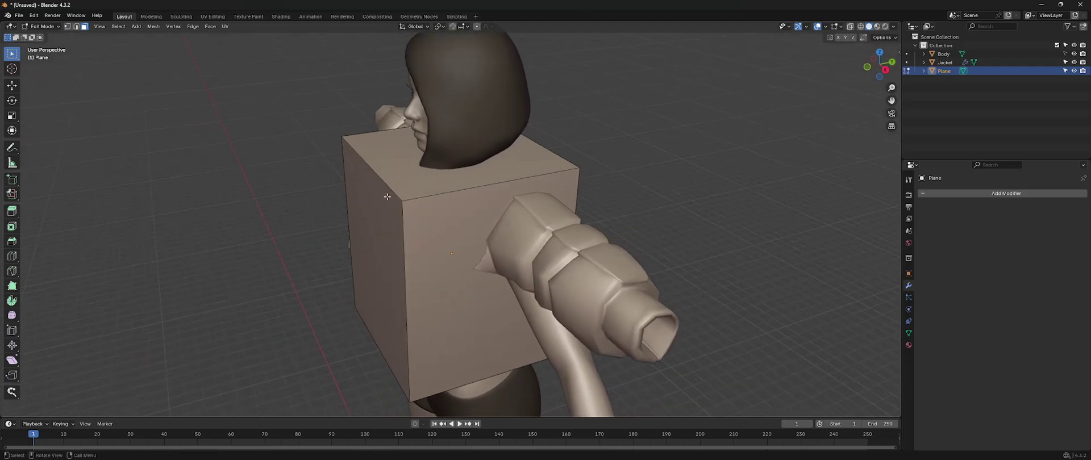
Cut a centred horizontal edge loop around the middle of the box
middle_click_drag(387, 196, 414, 220)
key("ctrl+r")
left_click(415, 227)
right_click(415, 227)
Move the box's upper front edge back along Y to slope the chest area
left_click(408, 173)
middle_click_drag(422, 184, 414, 197)
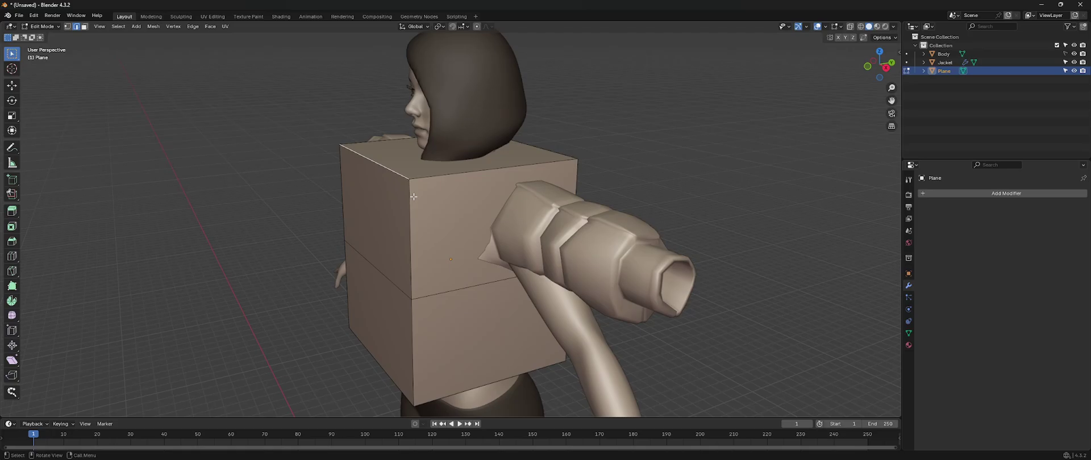
key("g")
key("y")
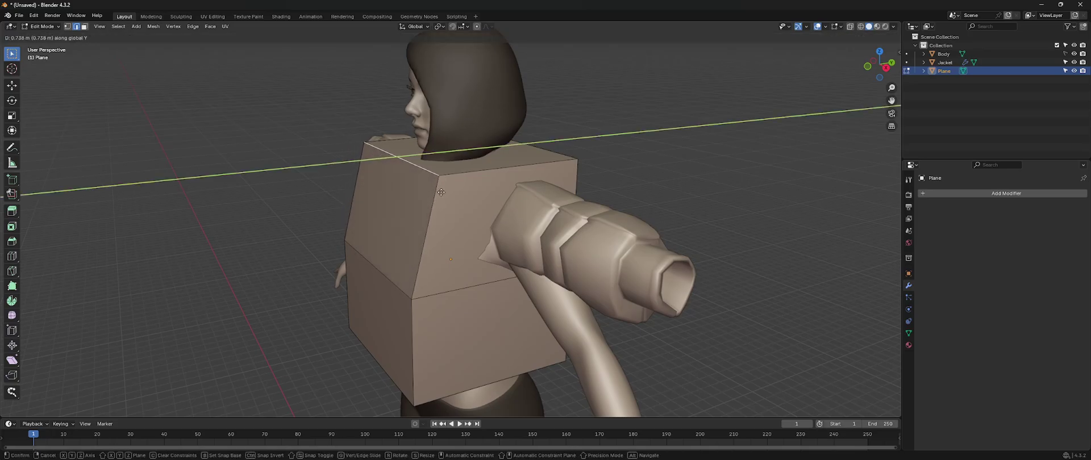
left_click(441, 192)
Lower the box's upper front edge slightly along Z
mouse_move(441, 192)
middle_mouse_down()
mouse_move(471, 193)
mouse_move(454, 194)
middle_mouse_up()
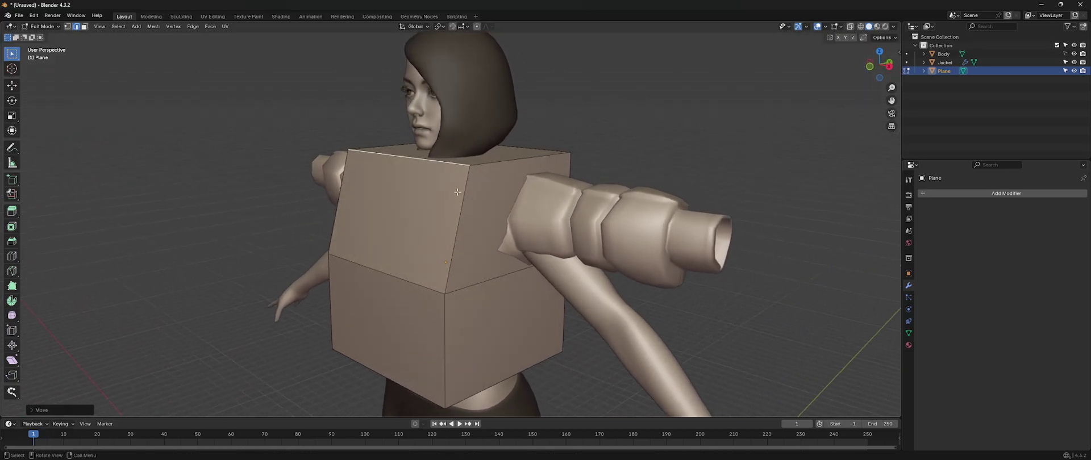
key("g")
key("z")
left_click(456, 206)
Adjust the height of the box's upper back edge along Z to follow the shoulders
key("g")
key("z")
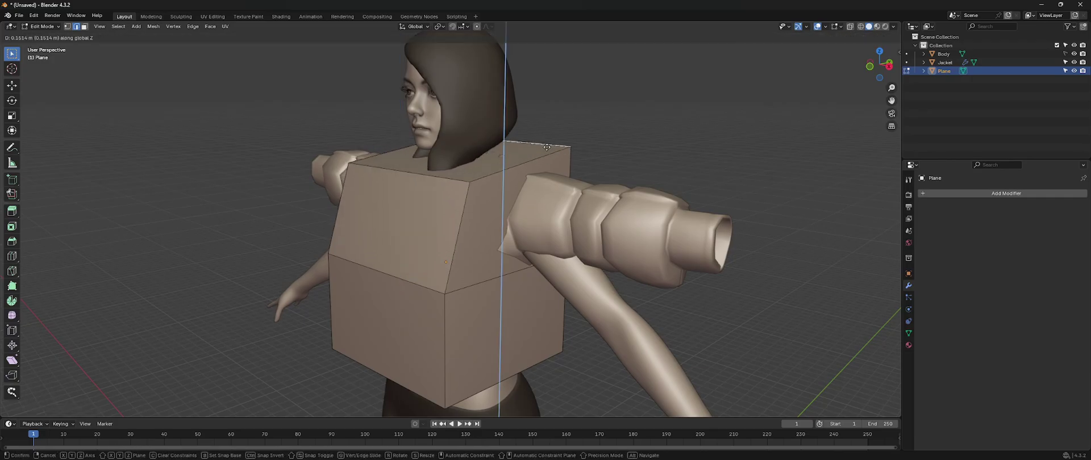
left_click(547, 146)
middle_click_drag(607, 146, 487, 243)
key("g")
key("z")
left_click(570, 170)
Cut a centred vertical edge loop down the front of the box
key("ctrl+r")
left_click(470, 225)
right_click(470, 225)
Adjust the box's vertical front corner edges along Y and X to fit the chest
key("g")
key("y")
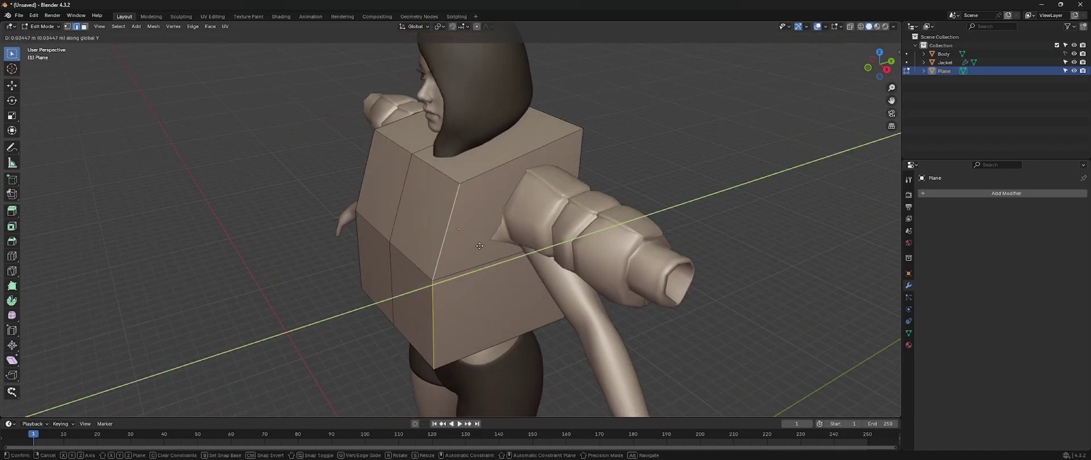
left_click(380, 221)
middle_click_drag(381, 221, 359, 239)
key("g")
key("x")
left_click(436, 246)
Shift the front corner edges back along Y to angle the cage's front around the torso
key("g")
key("y")
left_click(425, 245)
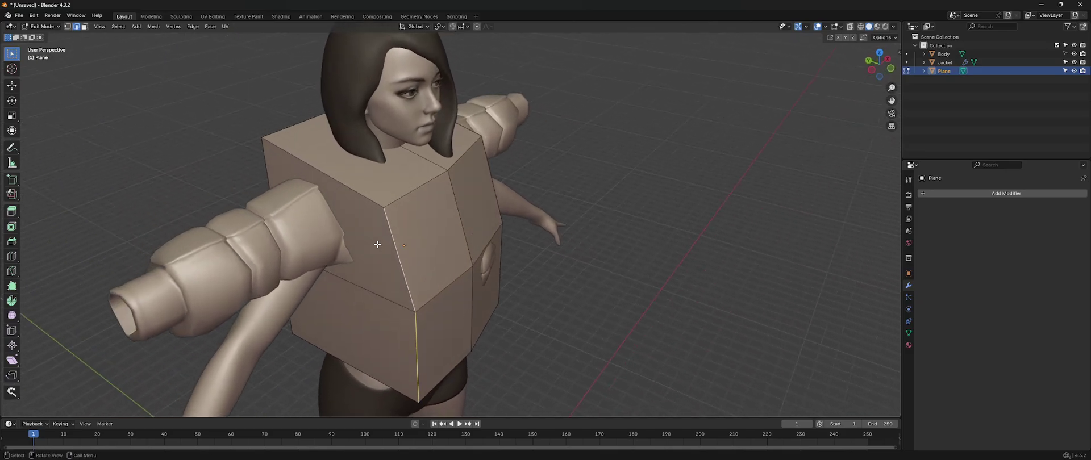
key("g")
key("y")
left_click(360, 239)
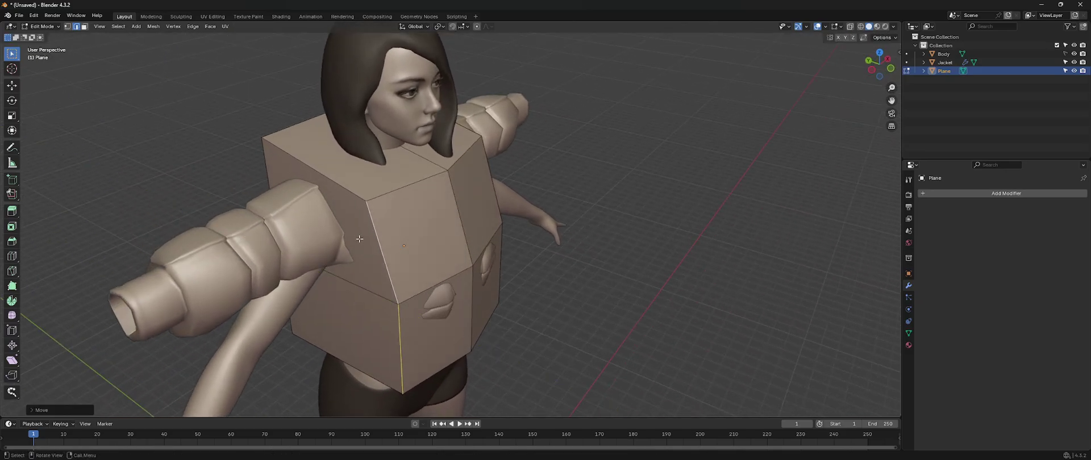
key("g")
key("y")
left_click(480, 262)
Extrude the upper side faces and scale them outward along X to enclose both sleeves
middle_click_drag(480, 262, 580, 241)
key("3")
key("e")
key("Escape")
key("s")
key("x")
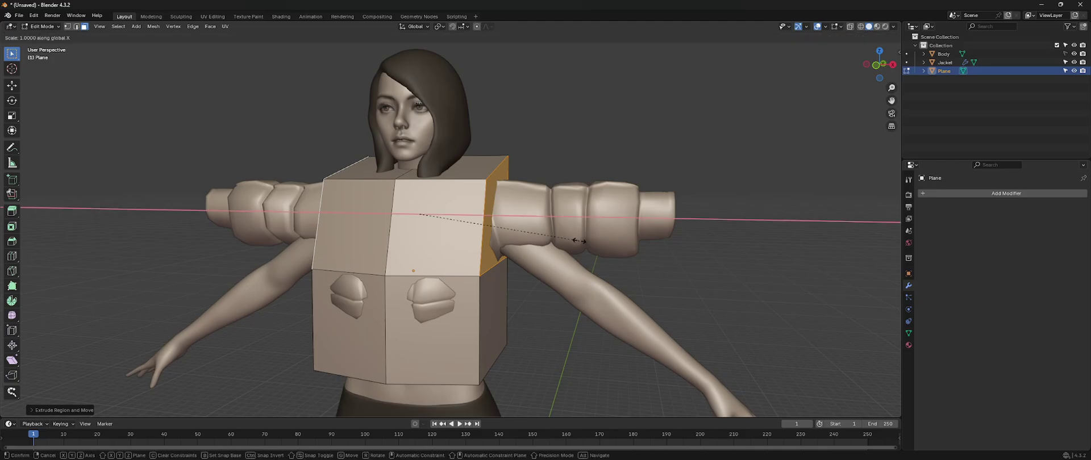
left_click(13, 241)
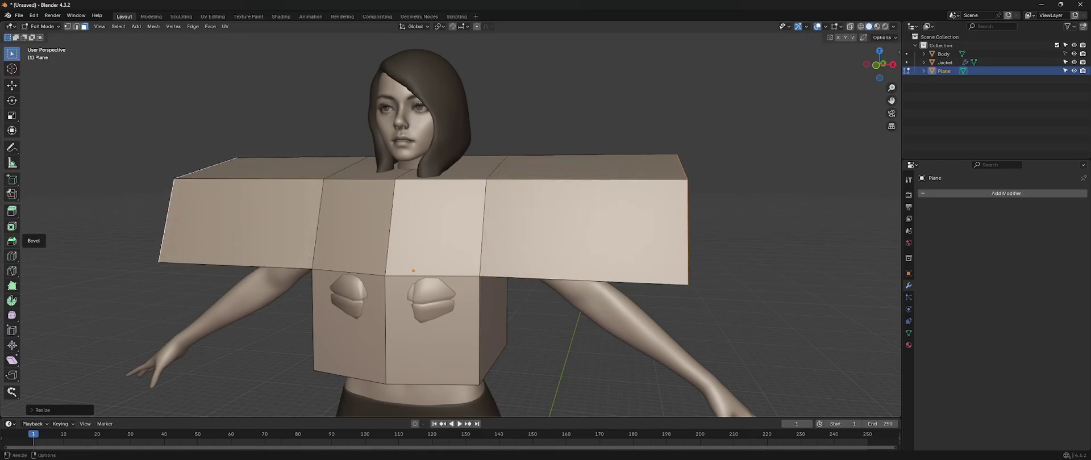
Scale the sleeve end faces down and adjust their reach along X
middle_click_drag(345, 187, 536, 238)
key("s")
left_click(592, 241)
key("s")
key("x")
left_click(560, 241)
Cut three evenly spaced edge loops across each sleeve section of the cage
middle_click_drag(390, 229, 549, 239)
key("ctrl+r")
left_click(609, 165)
key("ctrl+r")
scroll(360, 177, "up", 2)
left_click(361, 178)
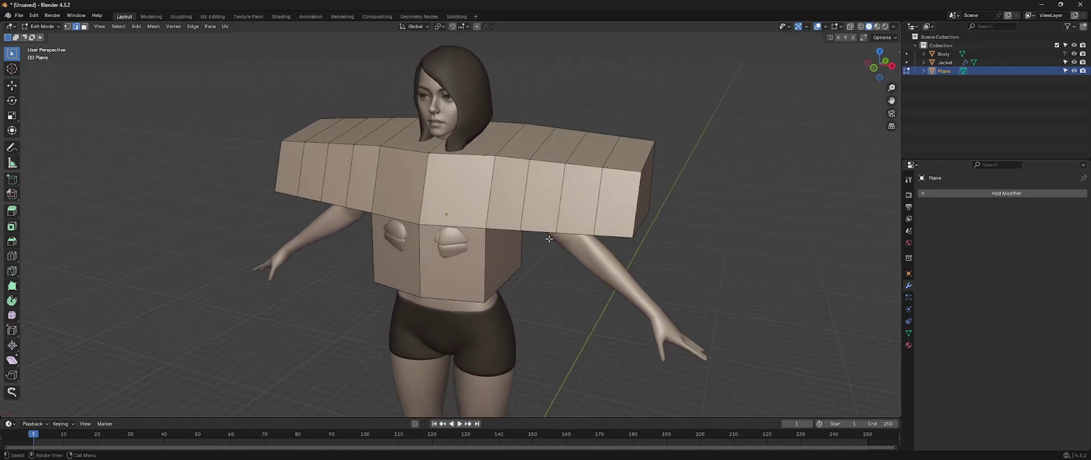
Cut a horizontal loop around the lower torso and a vertical loop down each half of the chest
scroll(549, 239, "up", 2)
key("a")
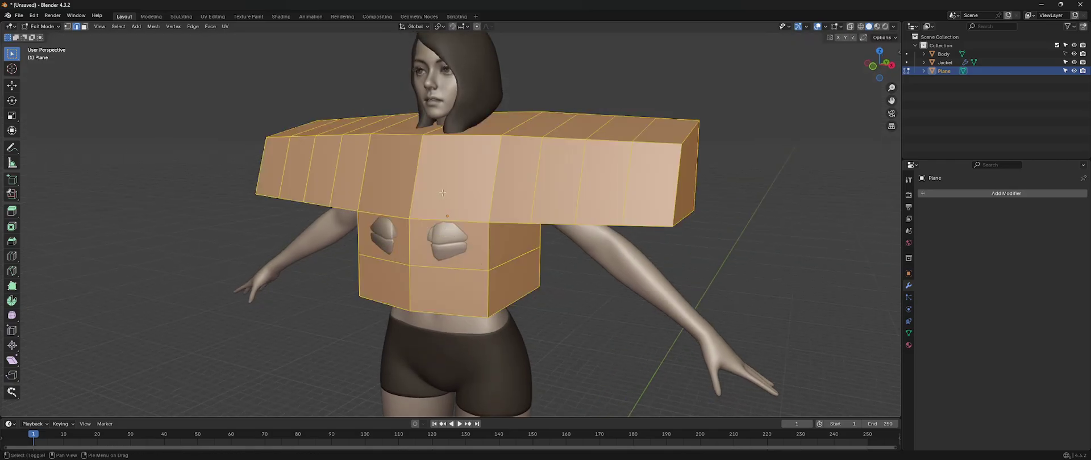
key("alt+a")
middle_click_drag(443, 193, 471, 217, "shift")
key("ctrl+r")
left_click(473, 236)
right_click(473, 236)
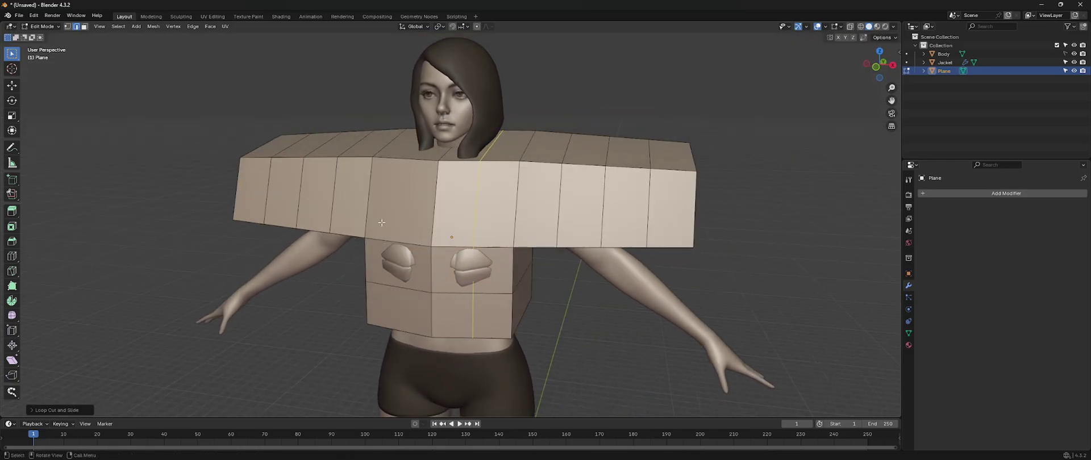
mouse_move(381, 223)
middle_mouse_down()
mouse_move(396, 231)
mouse_move(495, 197)
mouse_move(551, 224)
middle_mouse_up()
key("ctrl+r")
left_click(397, 232)
In wireframe display, cut a centred edge loop dividing the torso and sleeves into front and back halves
key("z")
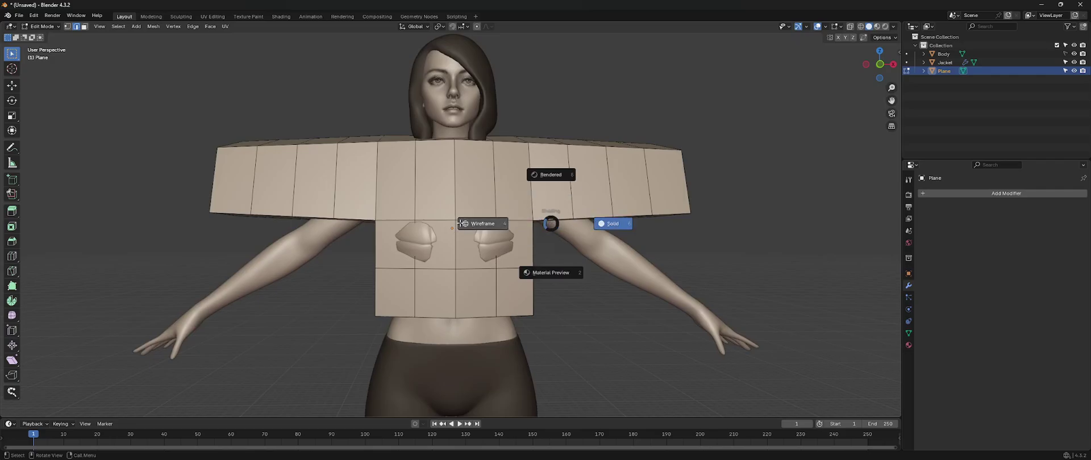
left_click(461, 223)
mouse_move(463, 226)
middle_mouse_down()
mouse_move(506, 243)
mouse_move(493, 266)
mouse_move(499, 250)
middle_mouse_up()
key("ctrl+r")
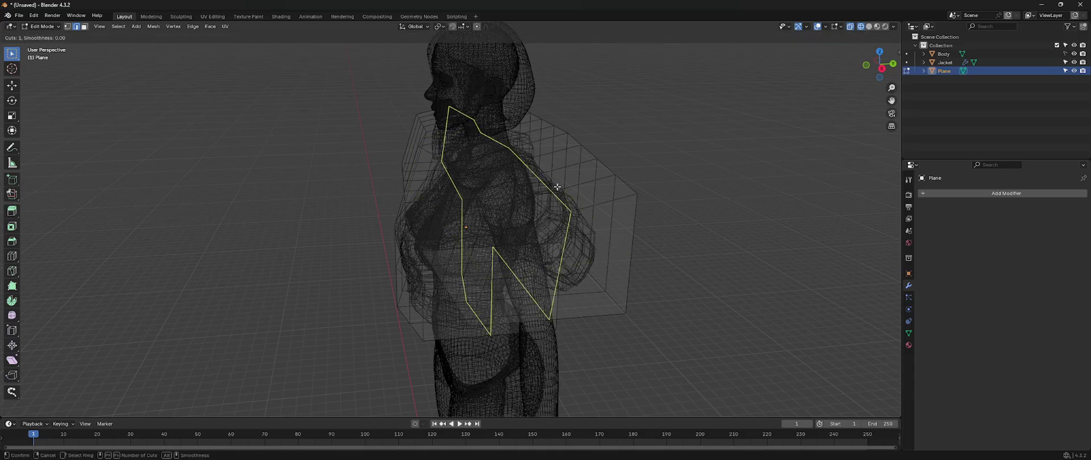
left_click(560, 193)
right_click(560, 194)
Return to solid shading and divide the sleeves and upper torso with a horizontal loop at mid-height
mouse_move(561, 193)
middle_mouse_down()
mouse_move(606, 217)
mouse_move(640, 211)
mouse_move(603, 220)
mouse_move(624, 198)
middle_mouse_up()
key("ctrl+z")
key("z")
left_click(665, 215)
key("ctrl+r")
key("Escape")
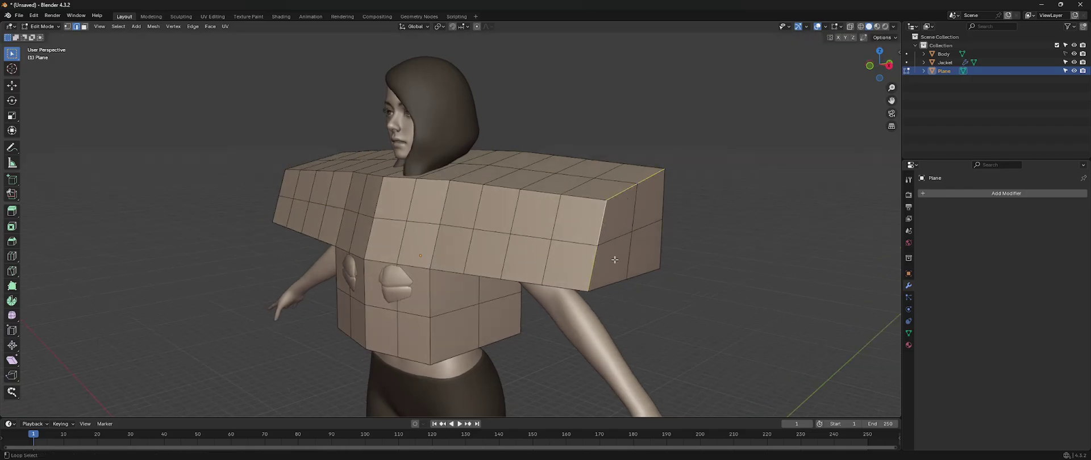
Round the edge loop at the sleeve's open end with LoopTools Circle
middle_click_drag(674, 237, 629, 199)
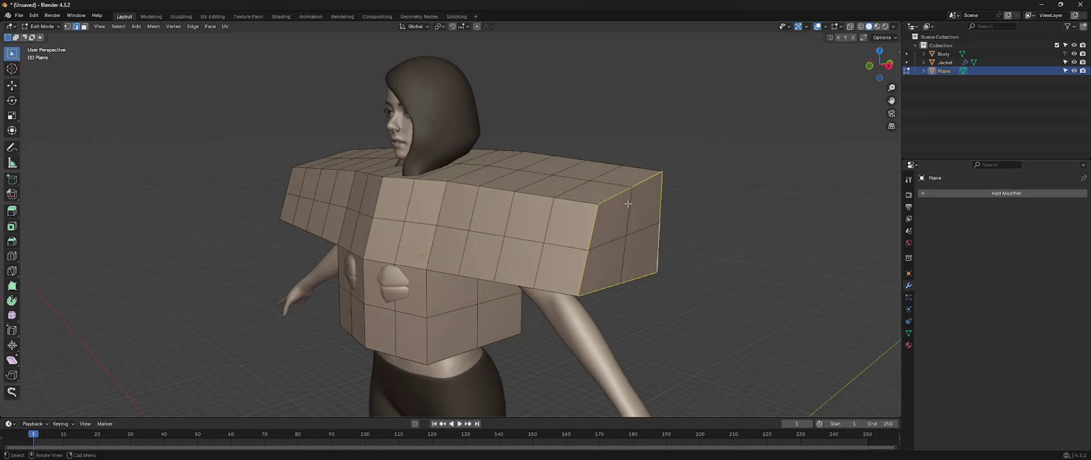
right_click(630, 199)
mouse_move(617, 111)
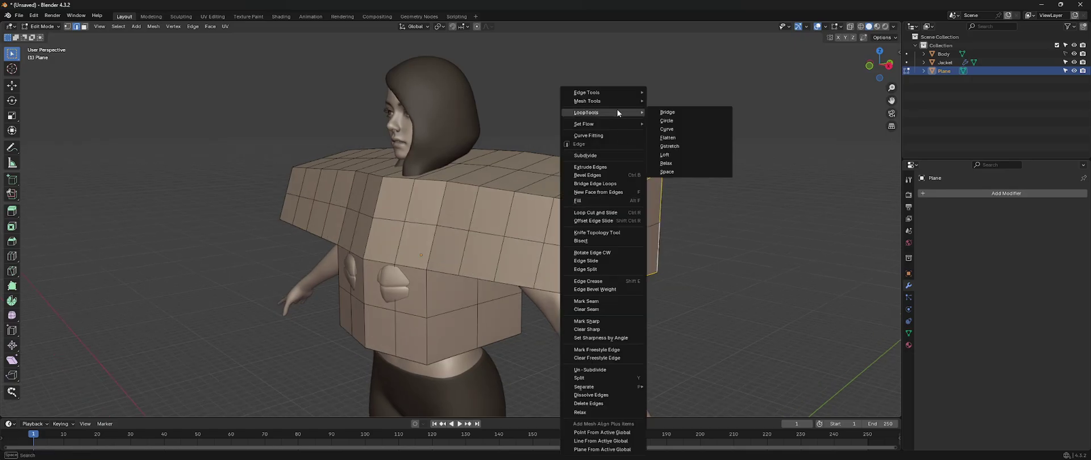
left_click(691, 120)
middle_click_drag(603, 182, 572, 212)
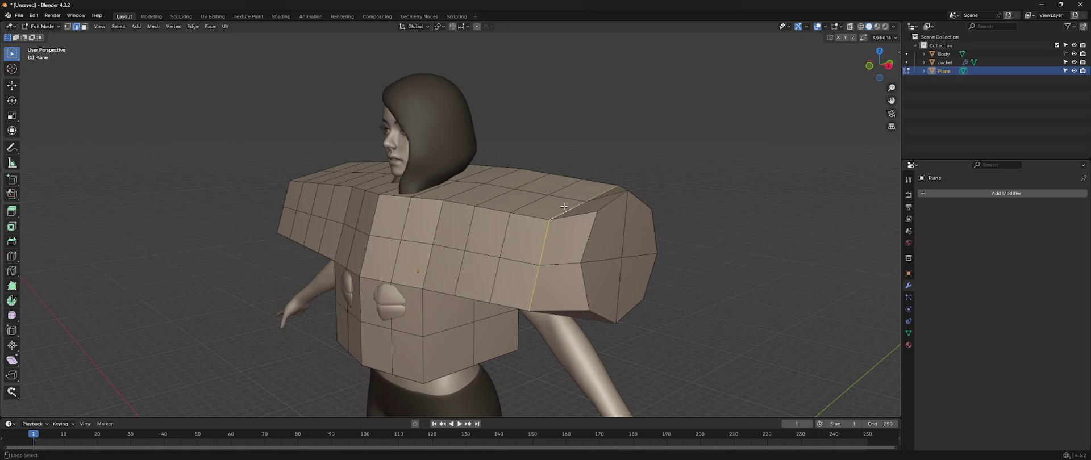
Round the three selected edge loops along the sleeve with LoopTools Circle
middle_click_drag(468, 193, 493, 180)
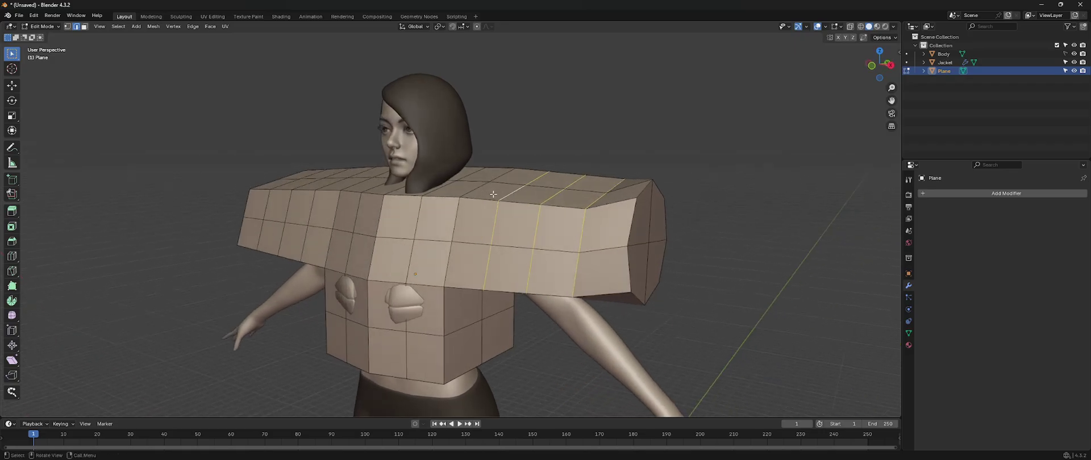
right_click(493, 179)
mouse_move(472, 113)
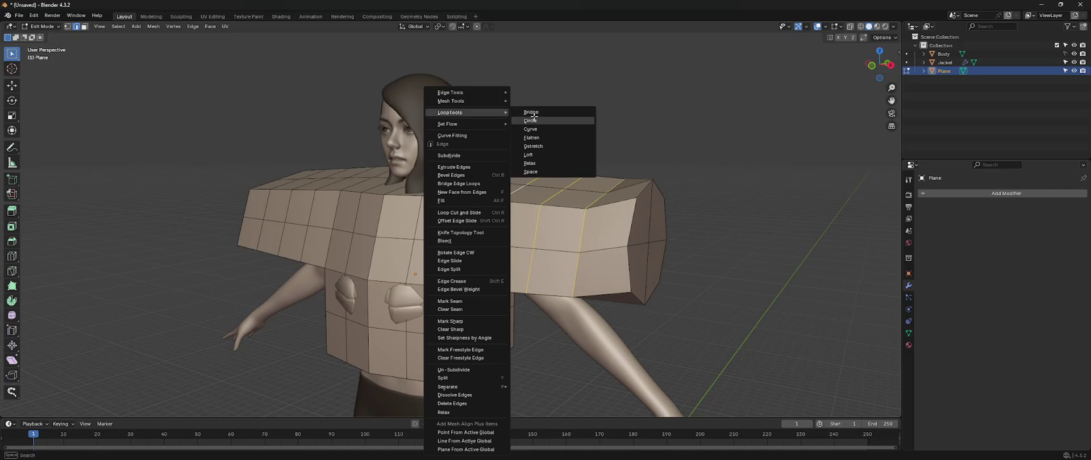
left_click(528, 121)
middle_click_drag(529, 121, 664, 205)
Raise the rounded sleeve loops along Z and scale them to line up with the sleeve's open end
key("g")
key("z")
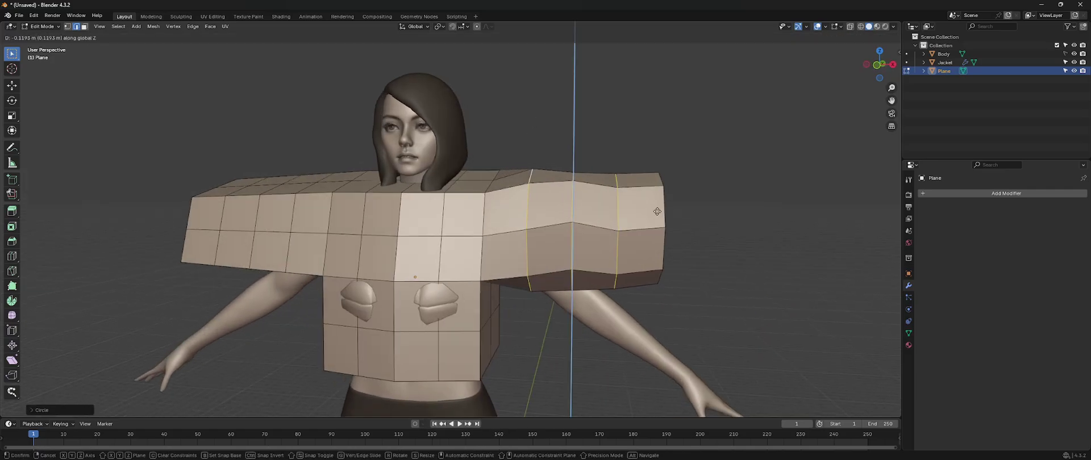
left_click(711, 223)
key("s")
left_click(710, 223)
Select the face loops of the cage half and sleeve that were not rounded and delete those faces
key("a")
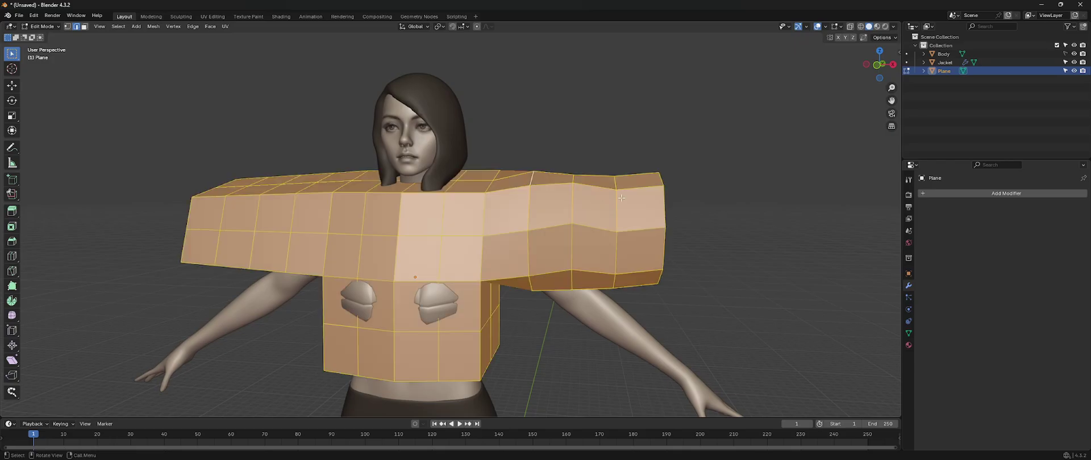
middle_click_drag(710, 223, 484, 207)
key("alt+a")
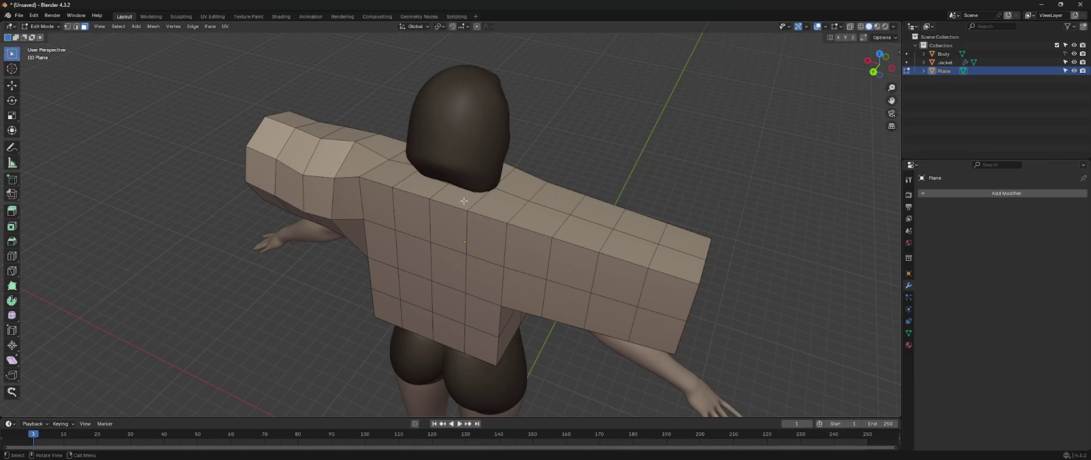
left_click(465, 201, "alt")
left_click(501, 216, "alt+shift")
left_click(530, 230, "alt+shift")
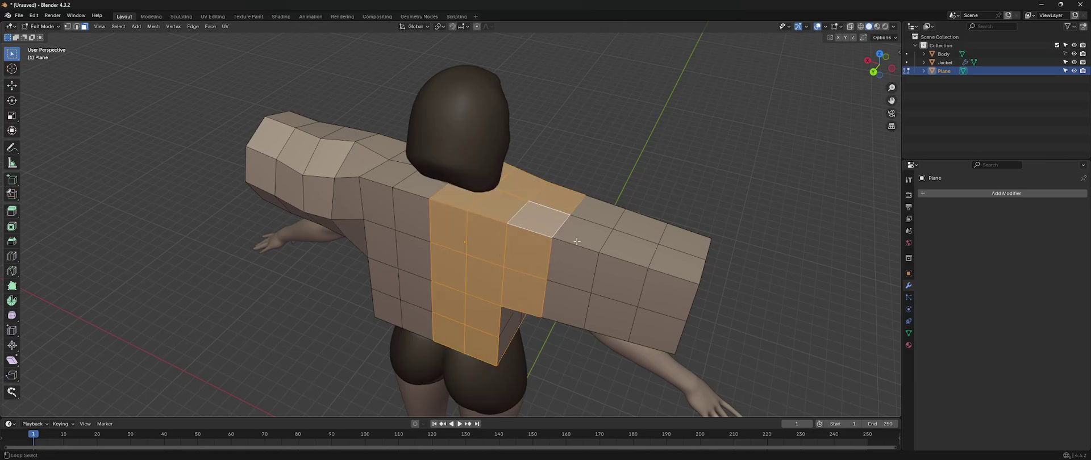
left_click(577, 242, "alt+shift")
left_click(619, 255, "alt+shift")
left_click(686, 283, "alt+shift")
middle_click_drag(686, 283, 687, 277)
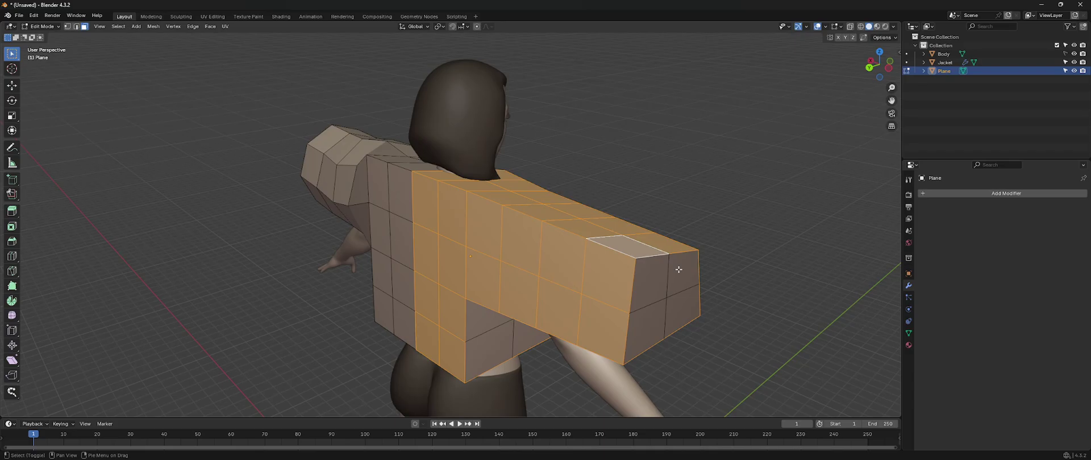
middle_click_drag(679, 309, 519, 301)
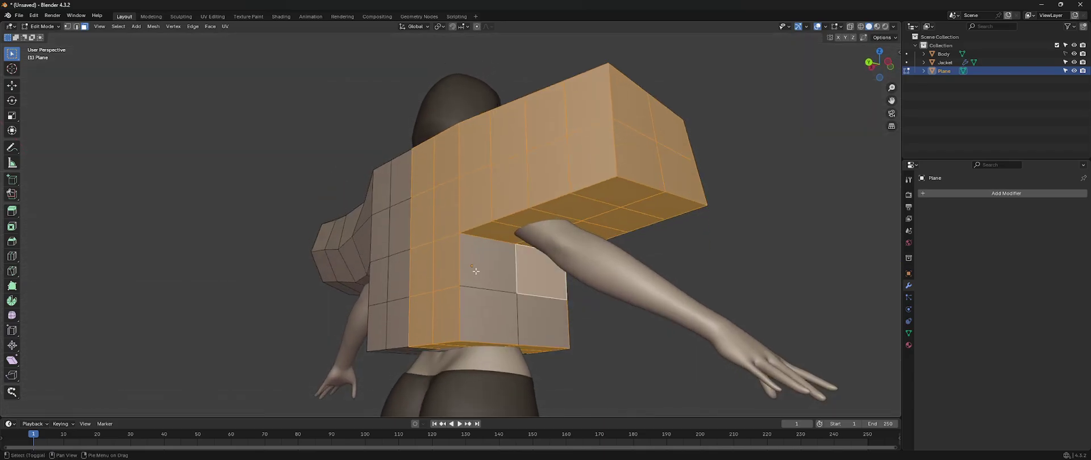
middle_click_drag(584, 320, 499, 309)
key("x")
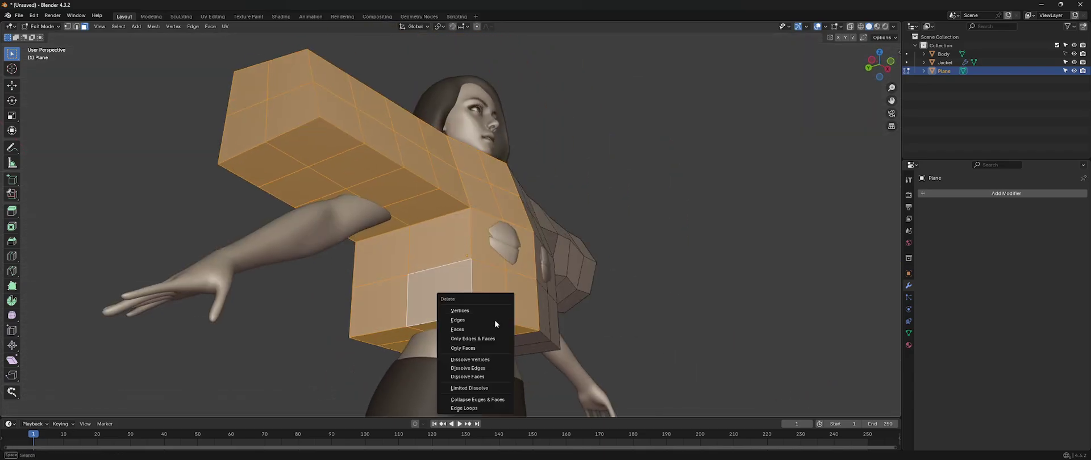
left_click(482, 331)
Move individual vertices on the sleeve's underside and front edges along Z to smooth the sleeve's outline
middle_click_drag(632, 254, 526, 301)
key("g")
key("z")
left_click(545, 288)
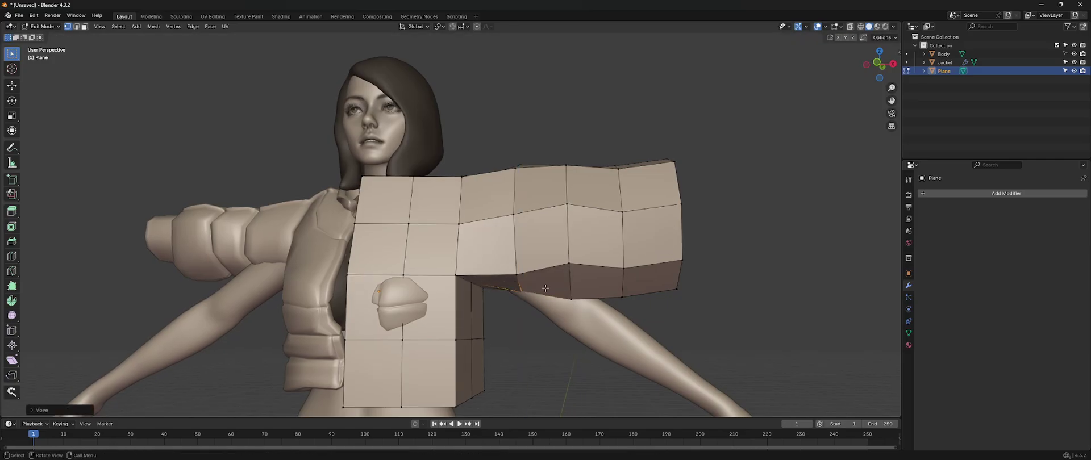
left_click(574, 269)
left_click(578, 205)
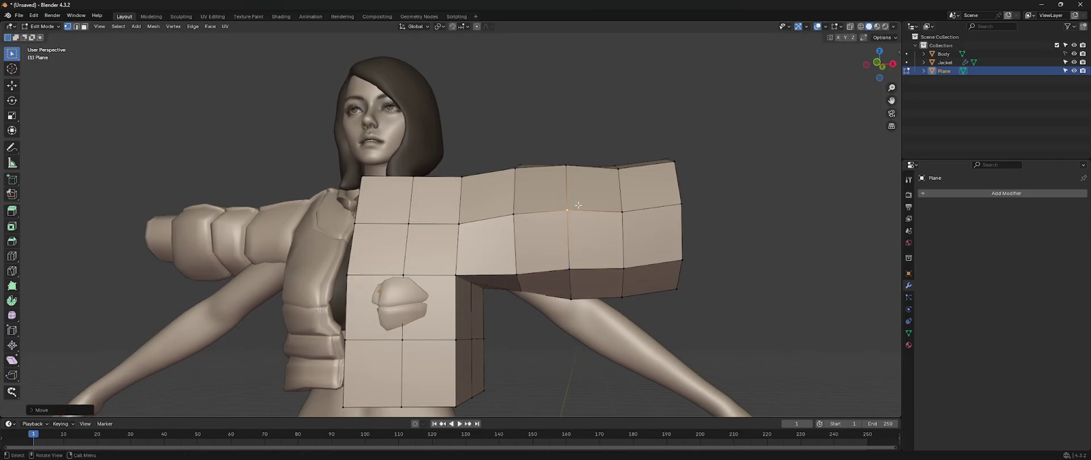
left_click(625, 207)
left_click(569, 267)
key("g")
key("z")
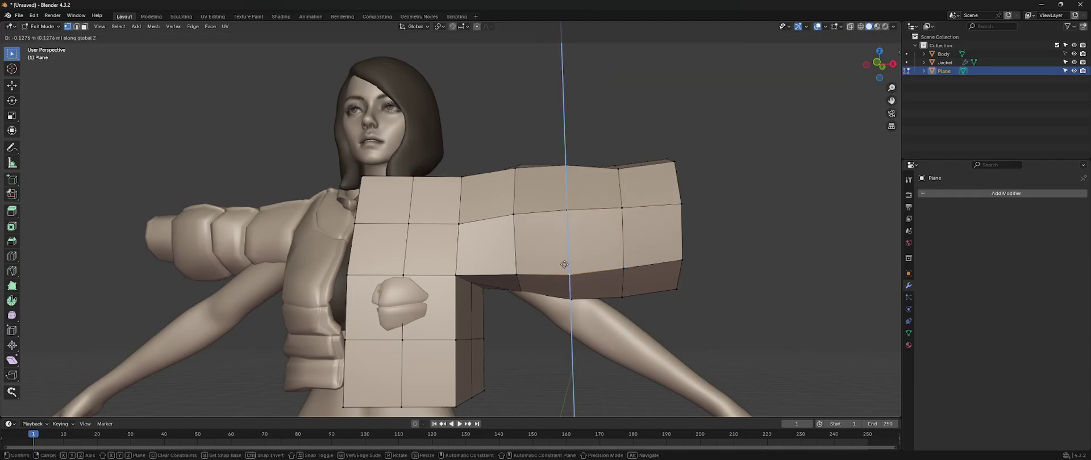
left_click(565, 264)
Nudge the vertices along the sleeve's front upper edge to even out its line from the shoulder outward
middle_click_drag(608, 205, 591, 235)
left_click(608, 227)
key("g")
left_click(608, 219)
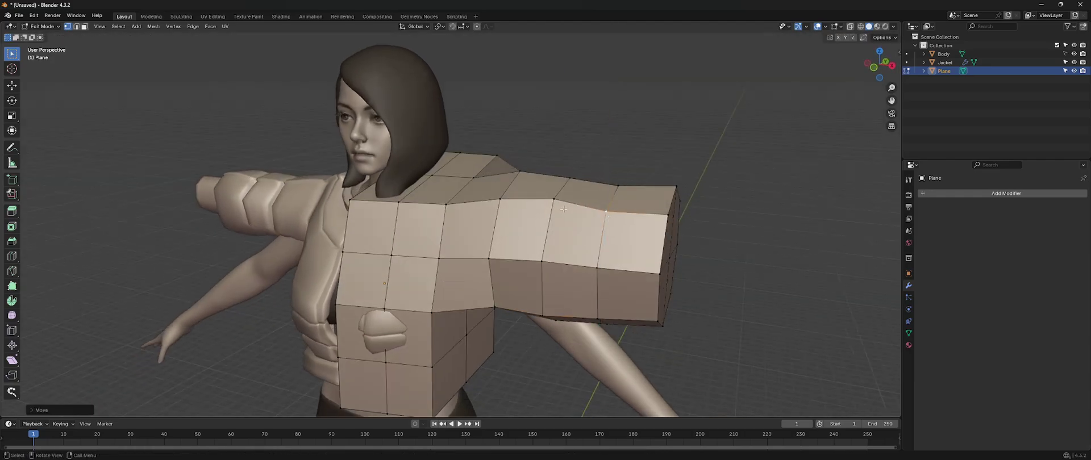
left_click(501, 199)
key("g")
left_click(502, 201)
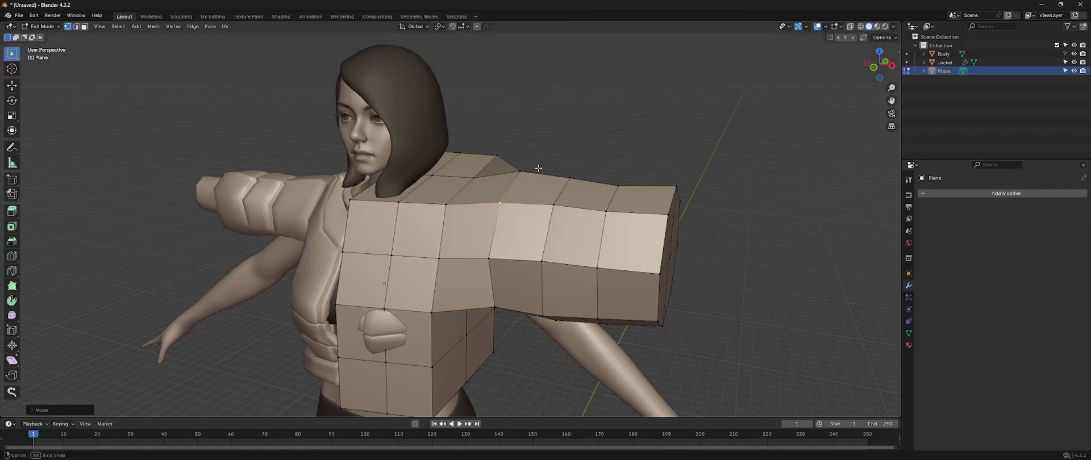
Raise the two vertices nearest the shoulder on the sleeve's rear upper edge along Z
middle_click_drag(502, 202, 465, 186)
left_click(392, 204)
key("g")
key("z")
left_click(392, 196)
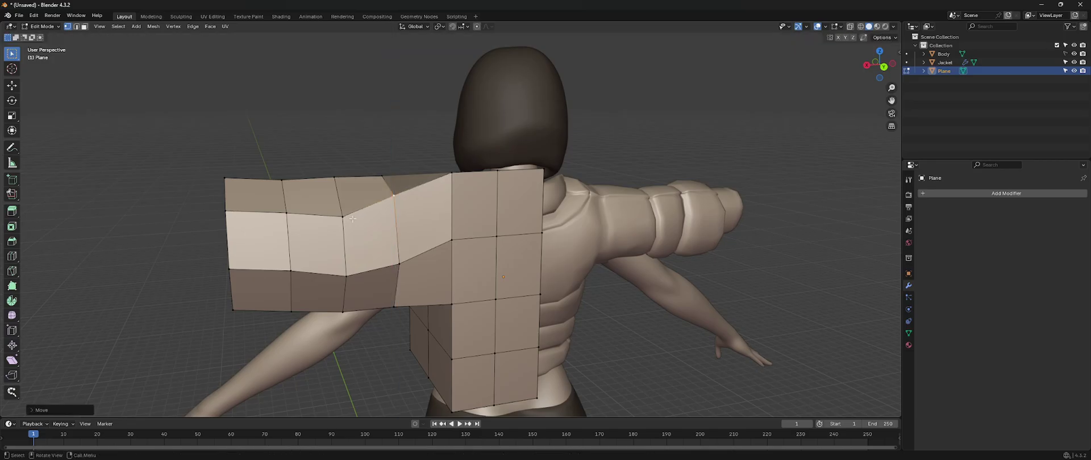
left_click(341, 216)
key("g")
key("z")
left_click(340, 206)
Adjust the next vertex on the sleeve's rear upper edge and the sagging rear lower-edge vertices along Z
key("g")
key("z")
left_click(379, 284)
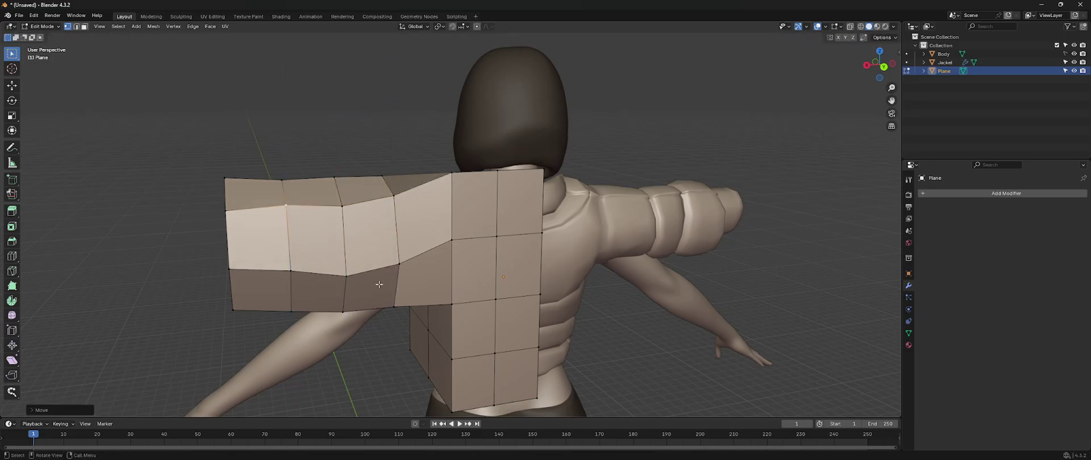
key("g")
key("z")
left_click(358, 257)
left_click(381, 250)
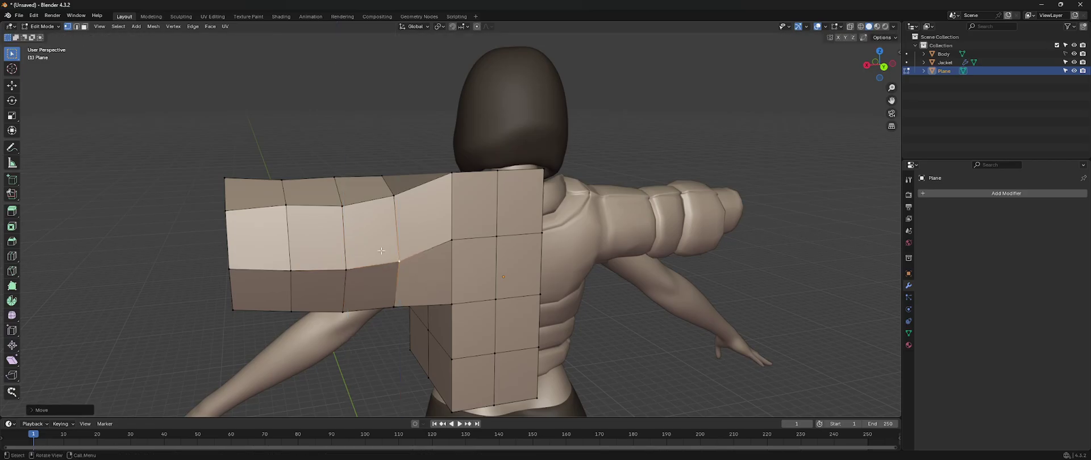
Raise the rear upper-edge vertices at the sleeve's open end and mid-sleeve along Z into an even line
middle_click_drag(307, 225, 303, 217)
left_click(223, 197)
key("g")
key("z")
left_click(271, 200)
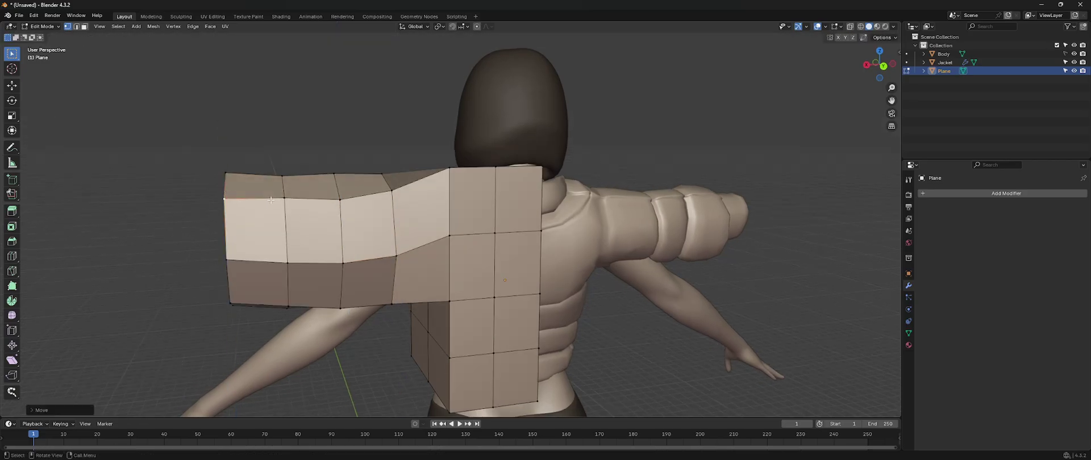
left_click(348, 202)
key("g")
key("z")
left_click(266, 203)
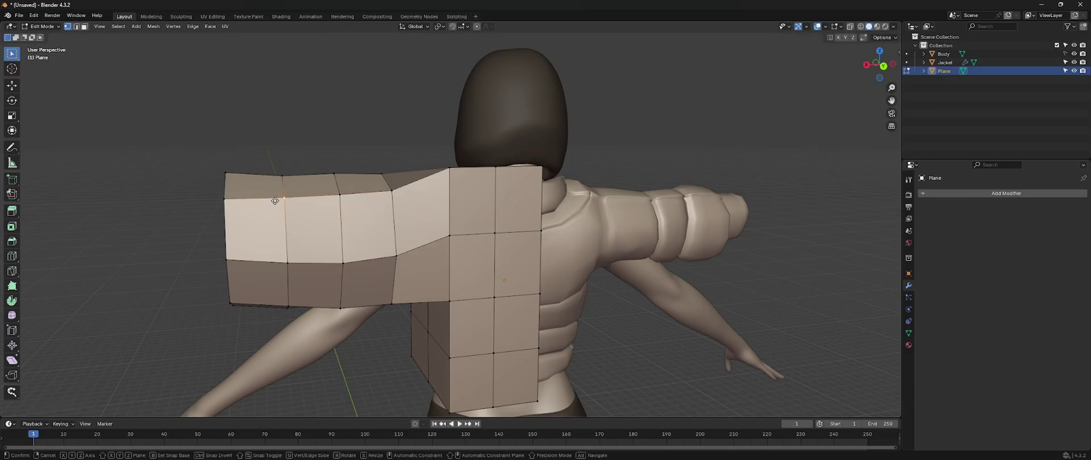
left_click(275, 201)
Move one more sleeve vertex upward along Z to finish evening out the sleeve
middle_click_drag(236, 257, 523, 286)
left_click(339, 232)
key("g")
key("z")
left_click(341, 224)
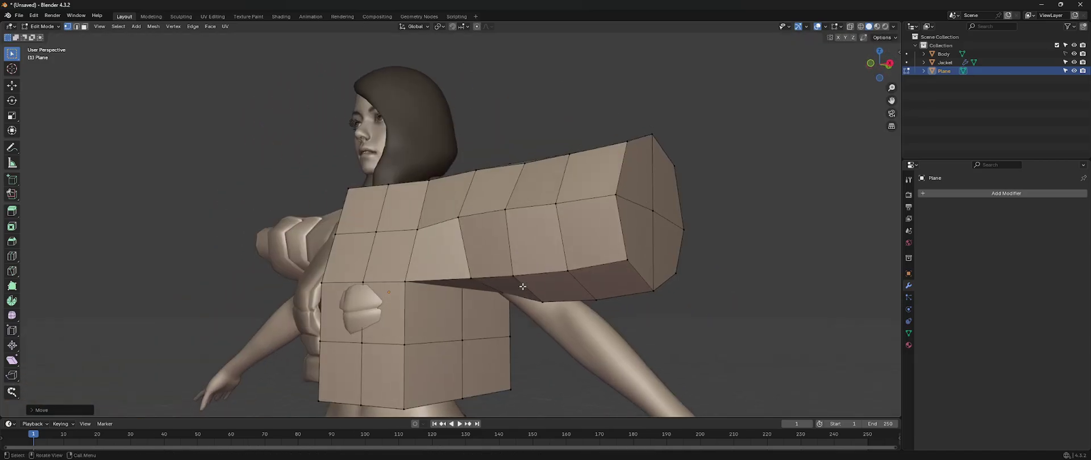
Scale the horizontal edge loop around the lower torso outward along Y
middle_click_drag(428, 194, 369, 344)
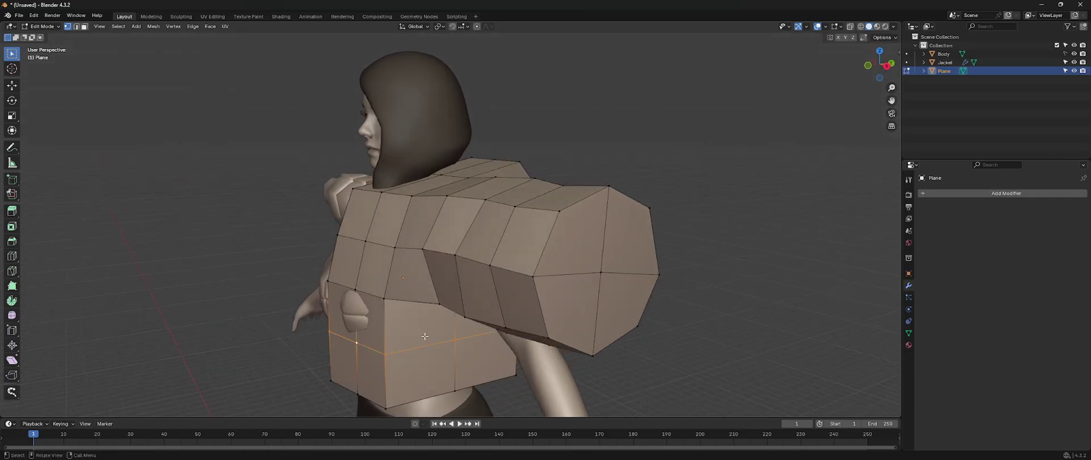
key("s")
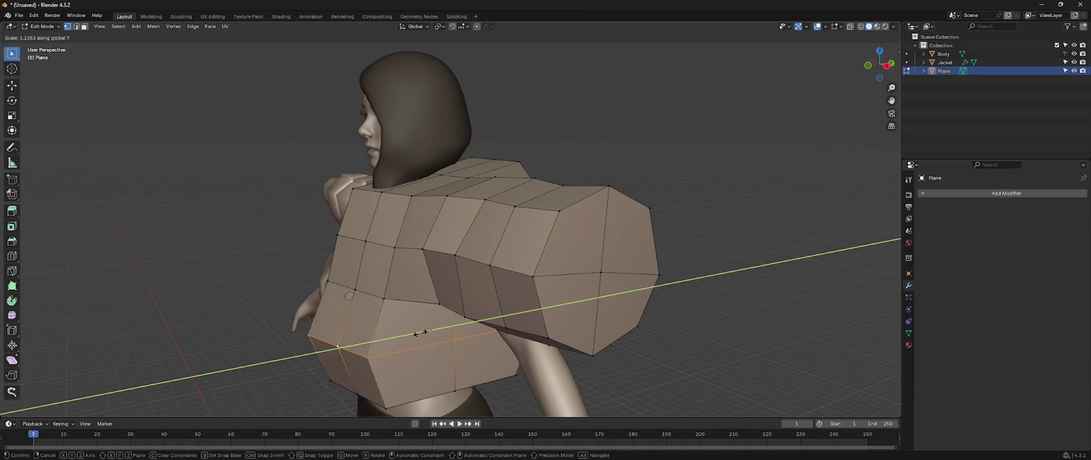
left_click(423, 332)
Select the vertical edge at the front side corner of the lower torso and move it along X
middle_click_drag(422, 333, 481, 270)
key("alt+a")
left_click(446, 264, "alt")
key("g")
key("x")
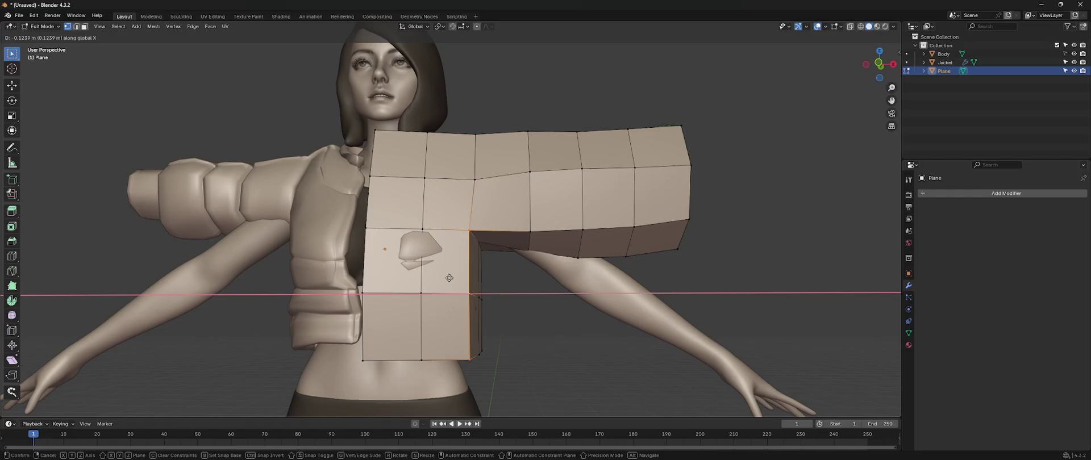
left_click(448, 278)
From behind, move the vertical edge at the rear side corner of the lower torso along X
middle_click_drag(570, 295, 386, 313)
key("ctrl+Tab")
key("Escape")
key("g")
key("x")
left_click(514, 289)
key("g")
key("x")
left_click(381, 294)
left_click(382, 293)
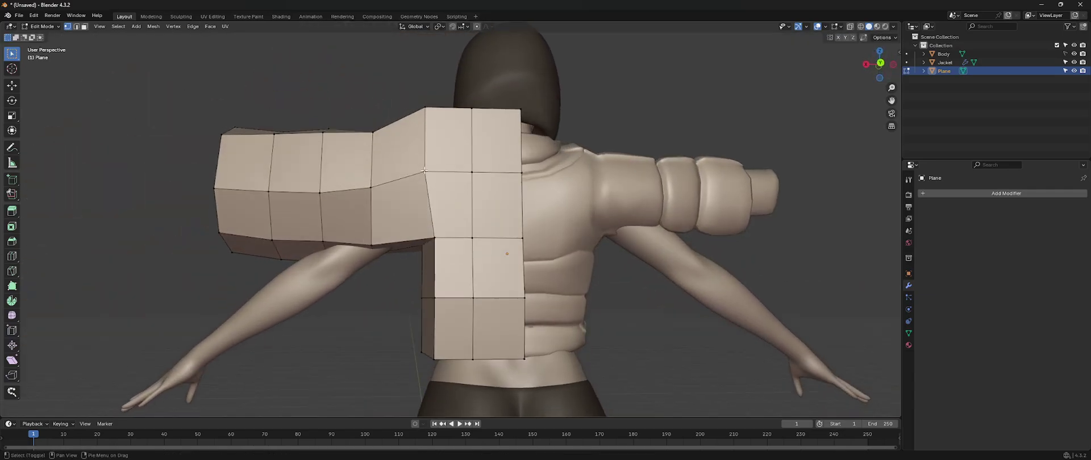
Move the vertices where the back meets the sleeve along X
key("g")
middle_click_drag(442, 152, 430, 247)
key("x")
left_click(443, 198)
left_click(428, 212)
key("g")
key("x")
left_click(431, 212)
Move the vertex on top of the shoulder along Z
left_click(424, 151)
key("g")
key("z")
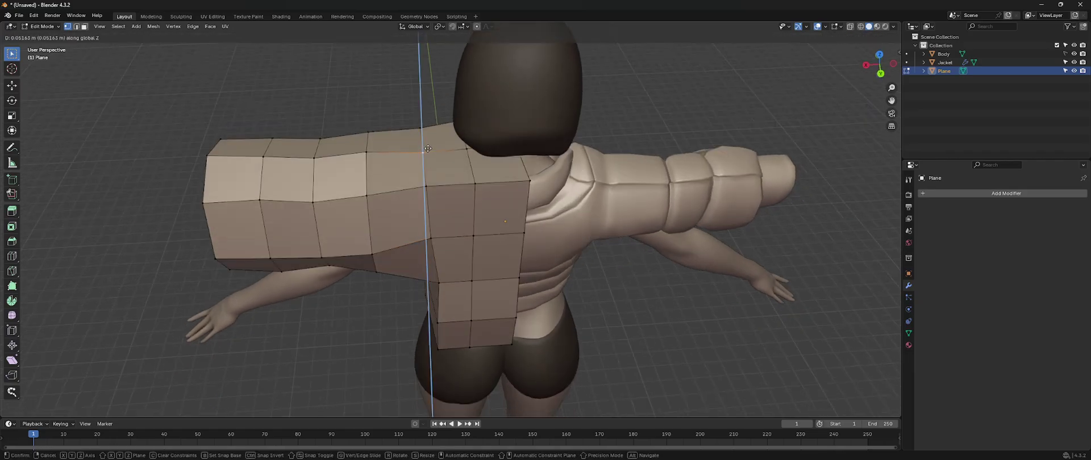
left_click(429, 148)
Add a Mirror modifier on the X axis to the half cage and apply it in Object Mode
middle_click_drag(395, 156, 450, 289)
scroll(489, 244, "down", 3)
middle_click_drag(488, 245, 474, 226)
scroll(469, 221, "up", 3)
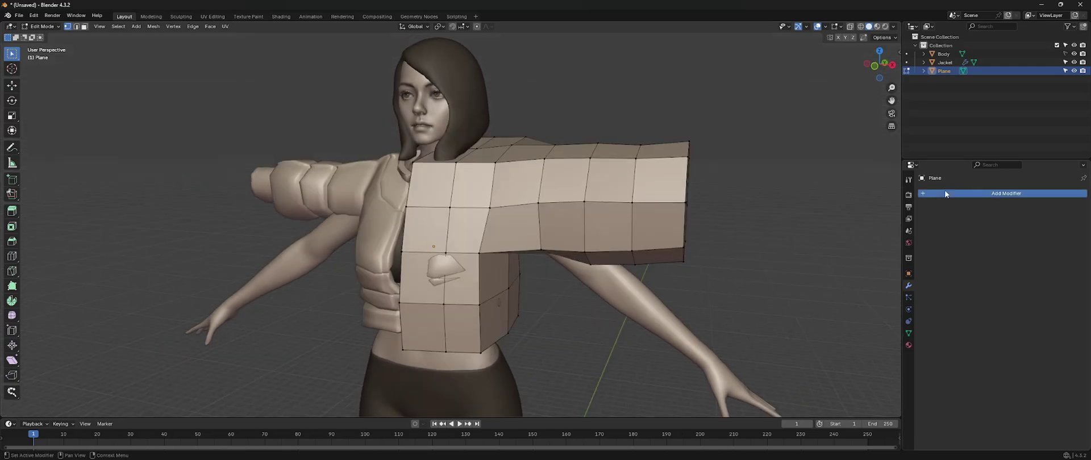
left_click(944, 193)
mouse_move(926, 182)
left_click(990, 242)
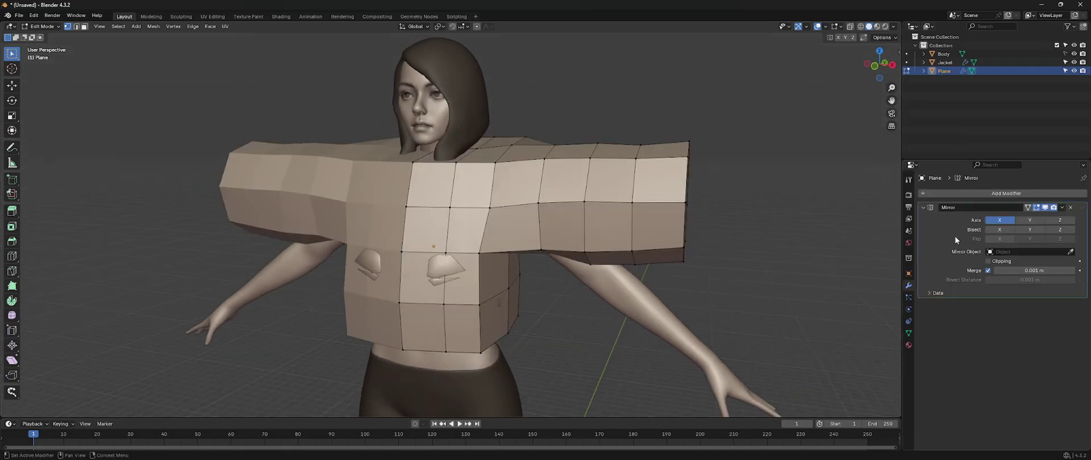
middle_click_drag(435, 205, 526, 199, "shift")
key("Tab")
left_click(1049, 219)
Select the jacket and bind its MeshDeform modifier to the Plane cage
left_click(428, 195)
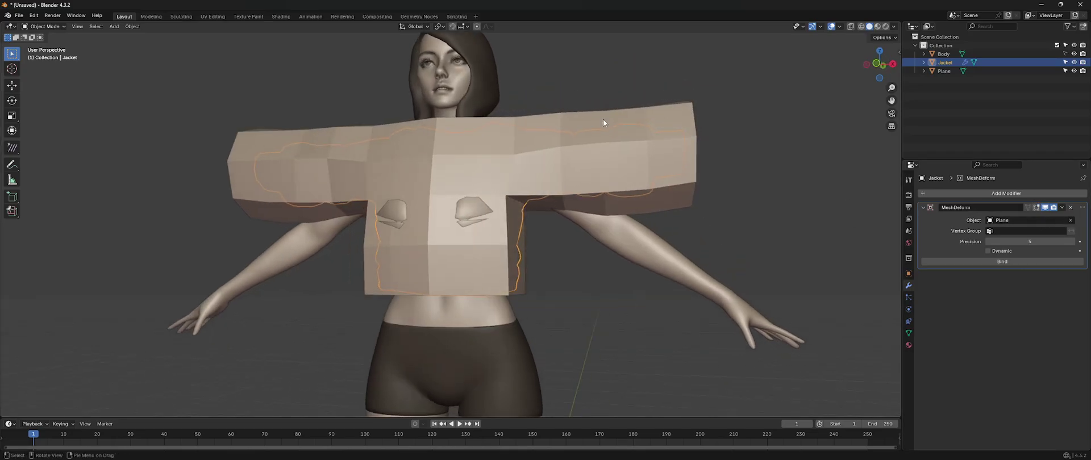
middle_click_drag(604, 123, 619, 180)
left_click(995, 262)
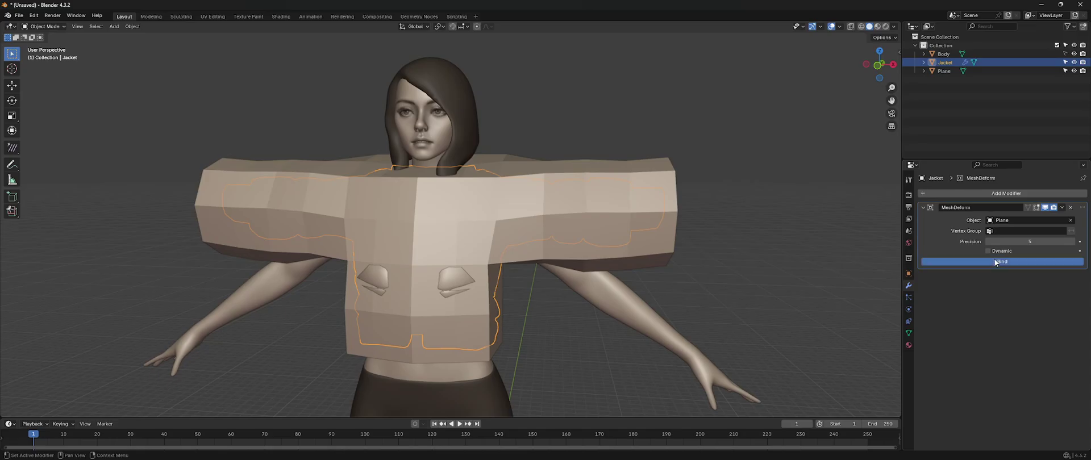
middle_click_drag(650, 212, 635, 200)
Select the cage, enter Edit Mode and switch to wireframe display
left_click(659, 178)
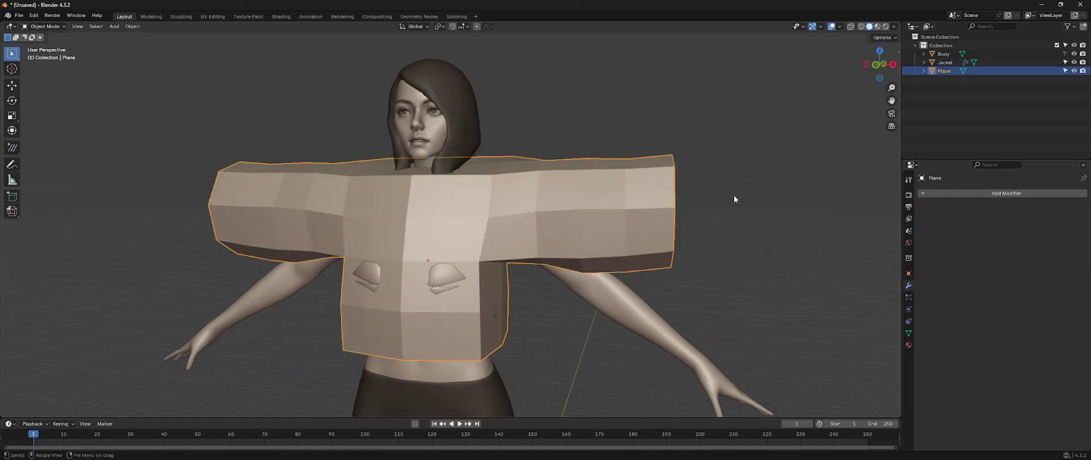
key("Tab")
mouse_move(707, 210)
middle_mouse_down()
mouse_move(645, 193)
mouse_move(632, 176)
mouse_move(716, 127)
middle_mouse_up()
key("z")
left_click(601, 178)
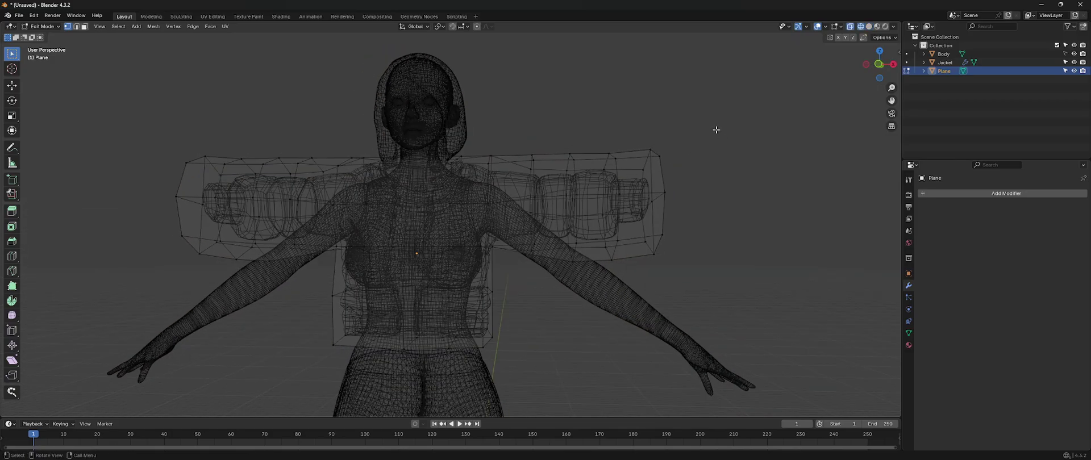
left_click_drag(716, 126, 642, 276)
middle_click_drag(642, 277, 702, 201)
left_click_drag(644, 252, 634, 277)
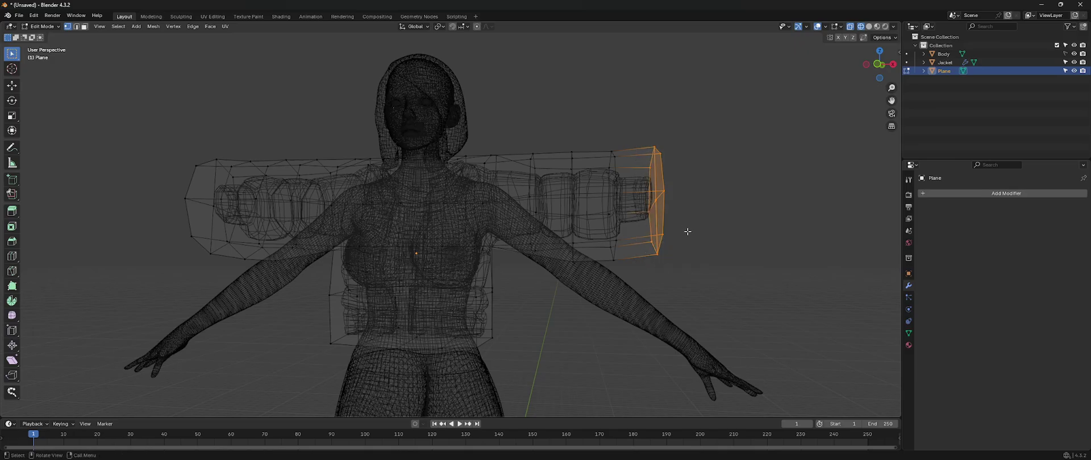
middle_click_drag(687, 231, 694, 234)
key("g")
key("z")
right_click(667, 230)
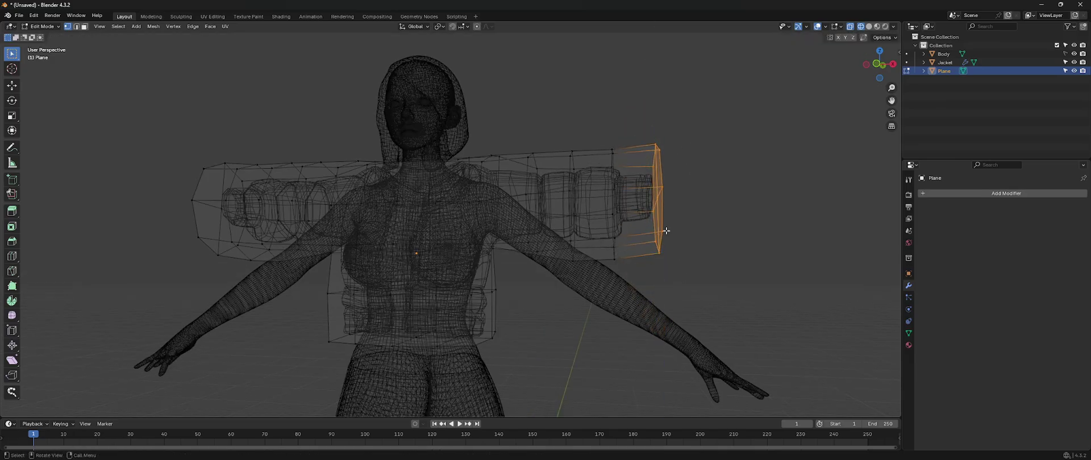
Select the cage section around the character's left sleeve and, in front view, move and rotate it down towards the arm
middle_click_drag(493, 161, 566, 195)
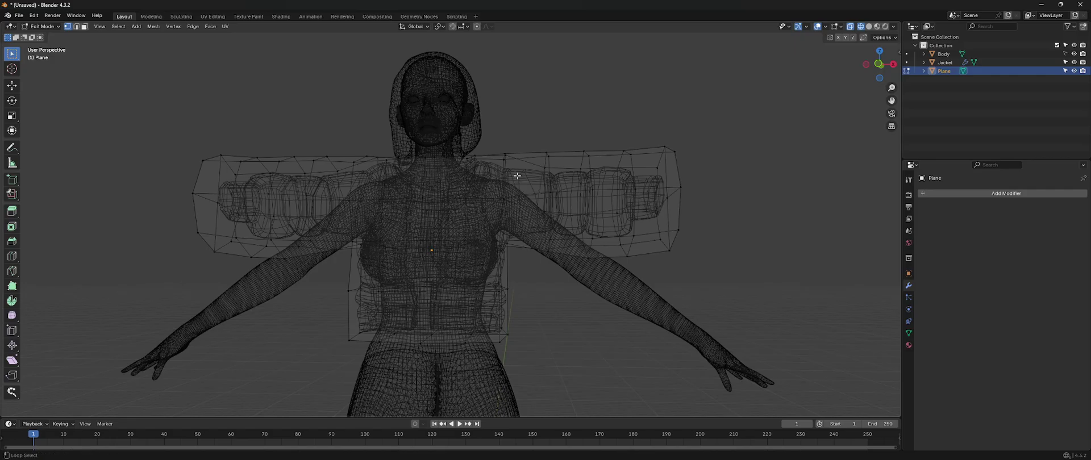
left_click_drag(761, 104, 516, 280)
middle_click_drag(568, 252, 431, 236)
middle_click_drag(397, 137, 416, 179)
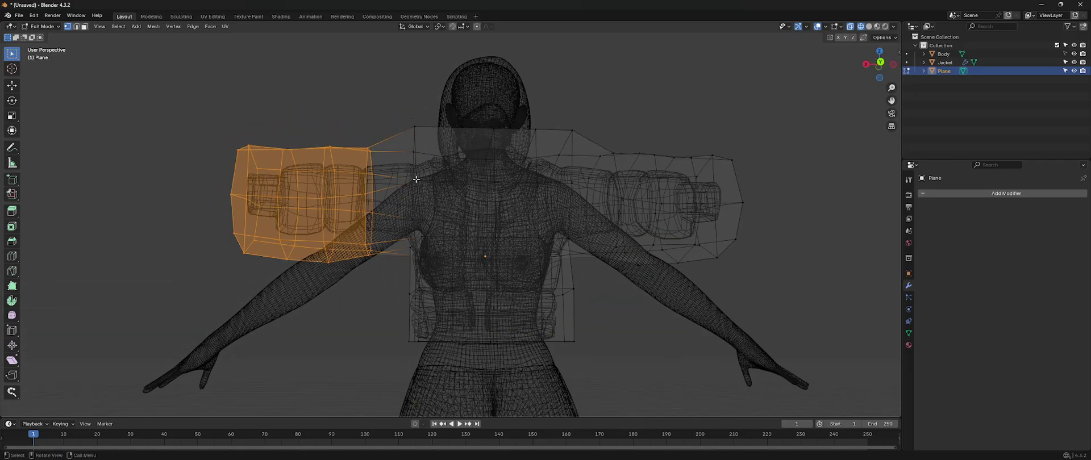
key("KP_1")
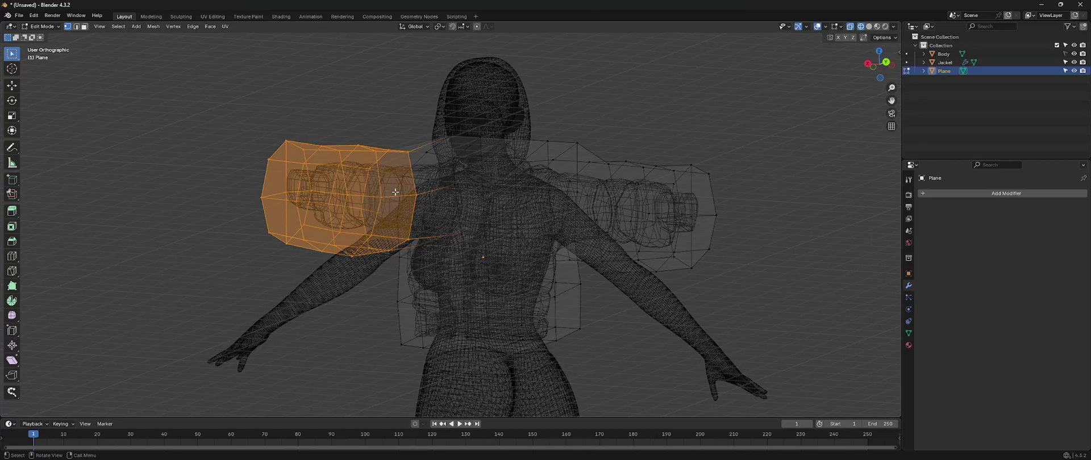
scroll(494, 227, "up", 3)
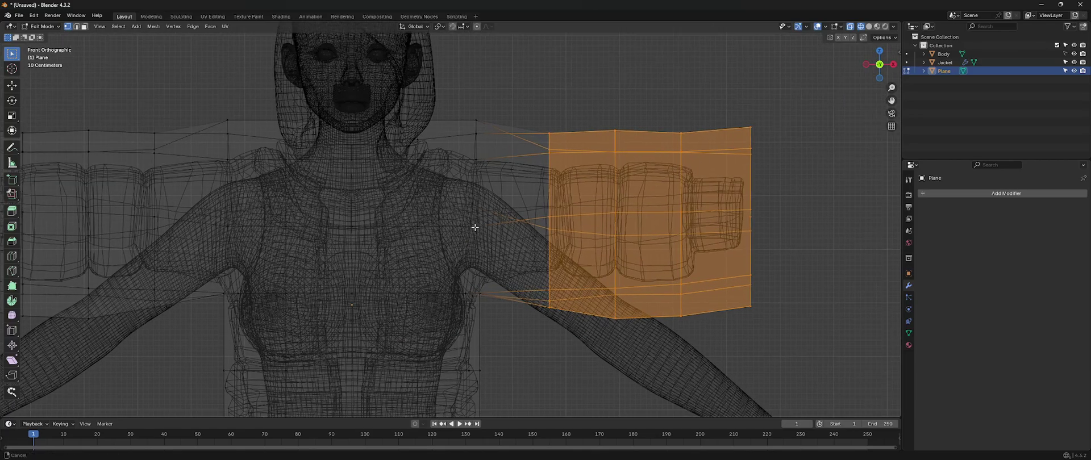
middle_click_drag(653, 214, 656, 195, "shift")
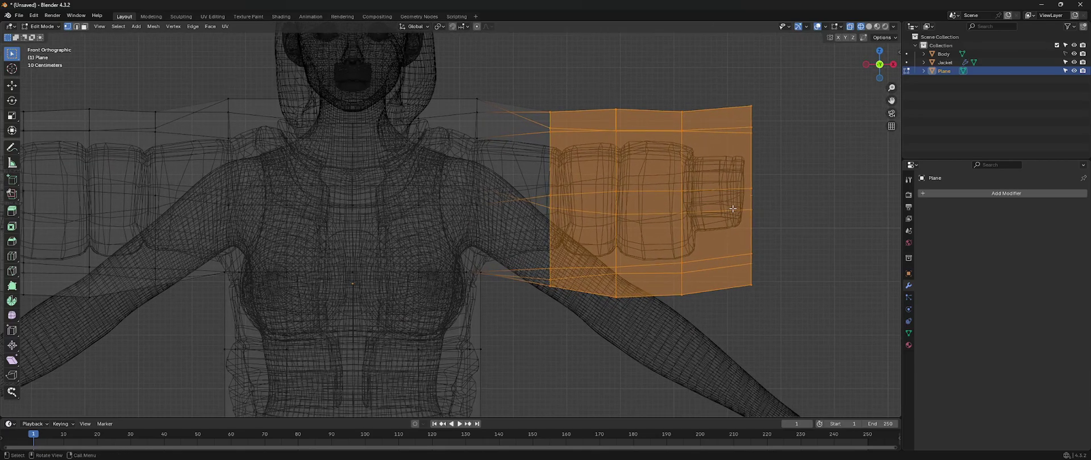
key("g")
left_click(718, 249)
key("r")
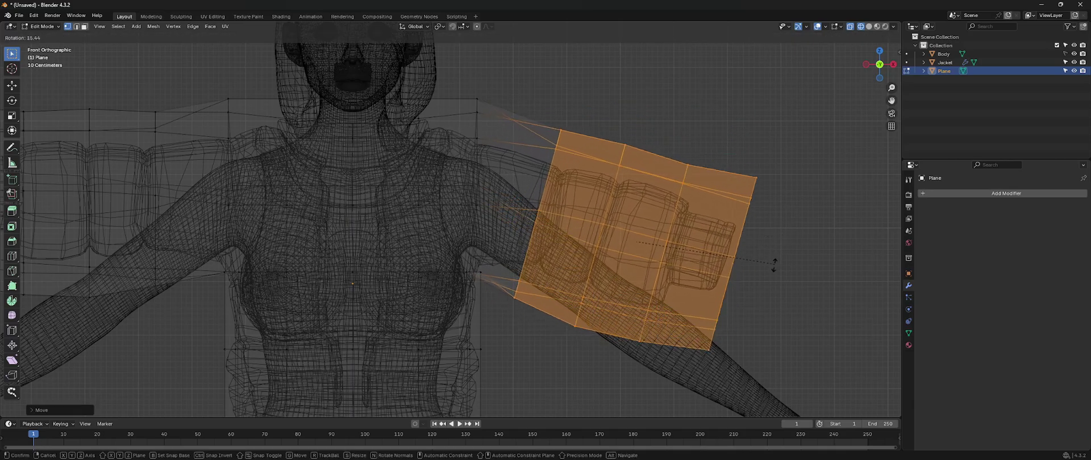
left_click(772, 271)
Keep rotating and moving the left sleeve section of the cage until it lines up with the lowered arm
key("g")
left_click(758, 300)
middle_click_drag(732, 321, 712, 270, "shift")
key("r")
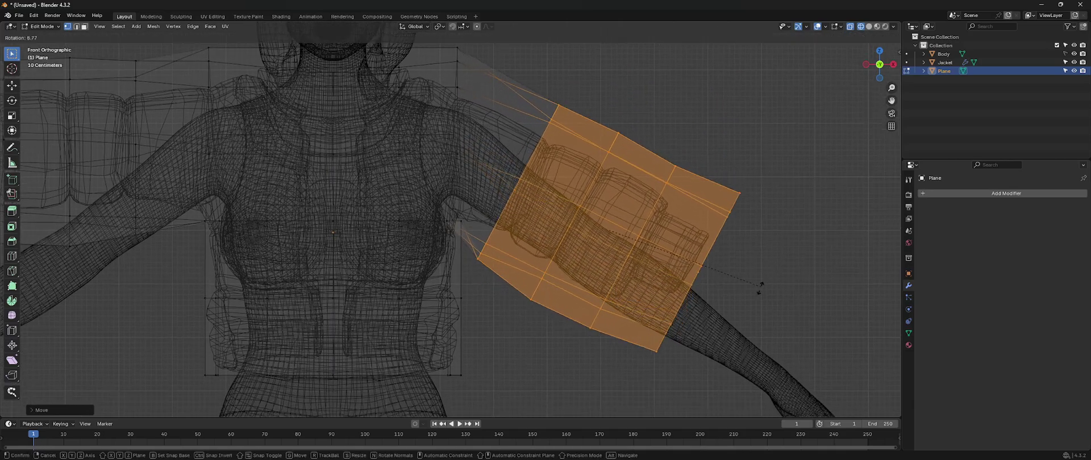
left_click(760, 288)
key("g")
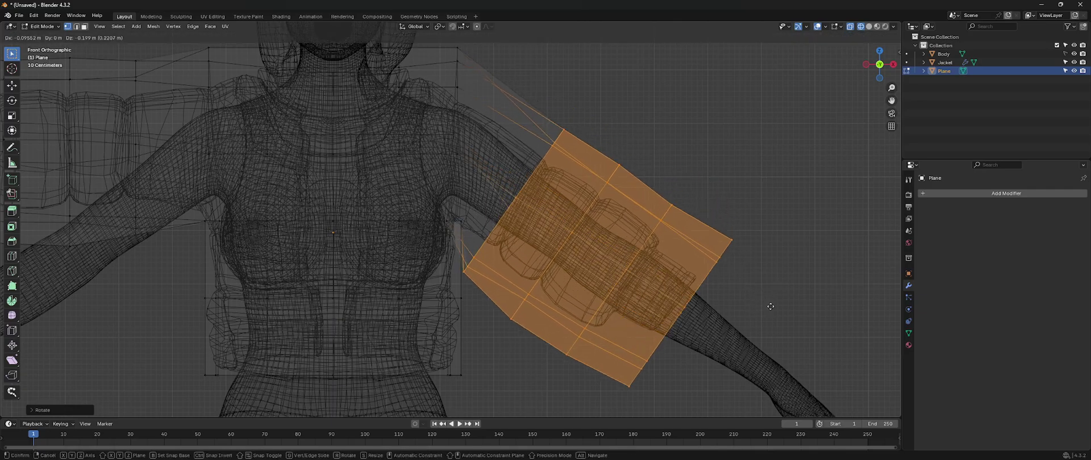
left_click(772, 304)
middle_click_drag(772, 304, 736, 261, "shift")
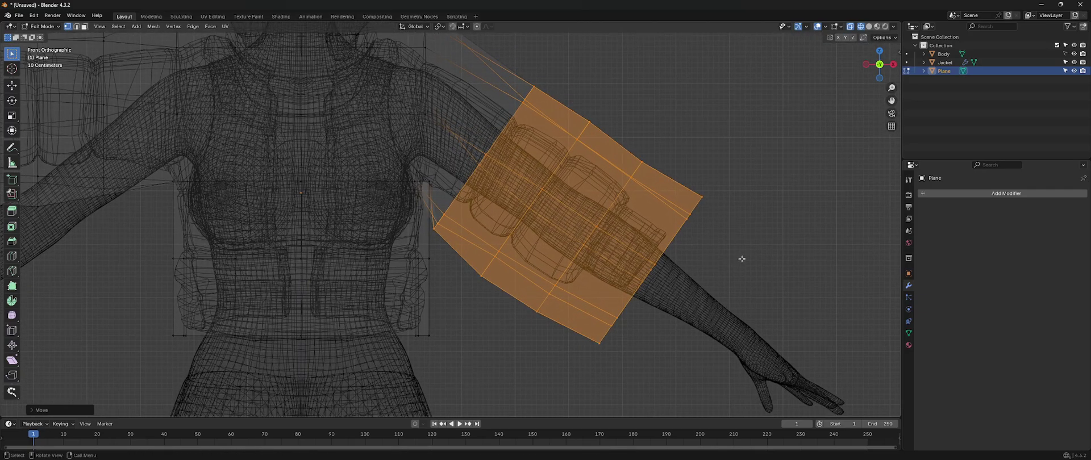
left_click(741, 262)
key("g")
left_click(739, 264)
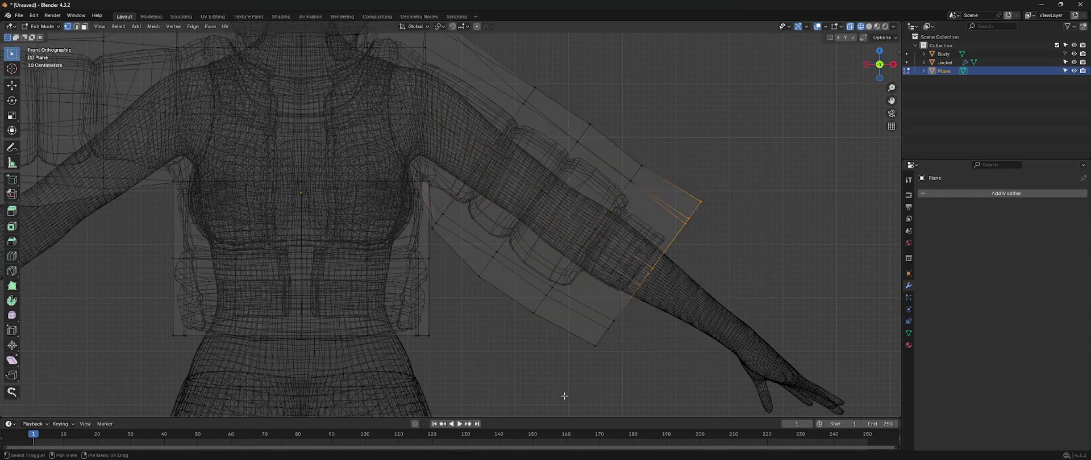
Select the end loop of the cage at the left cuff, then reposition it and scale it down slightly
left_click_drag(662, 291, 663, 291, "shift")
key("g")
left_click(675, 304)
key("s")
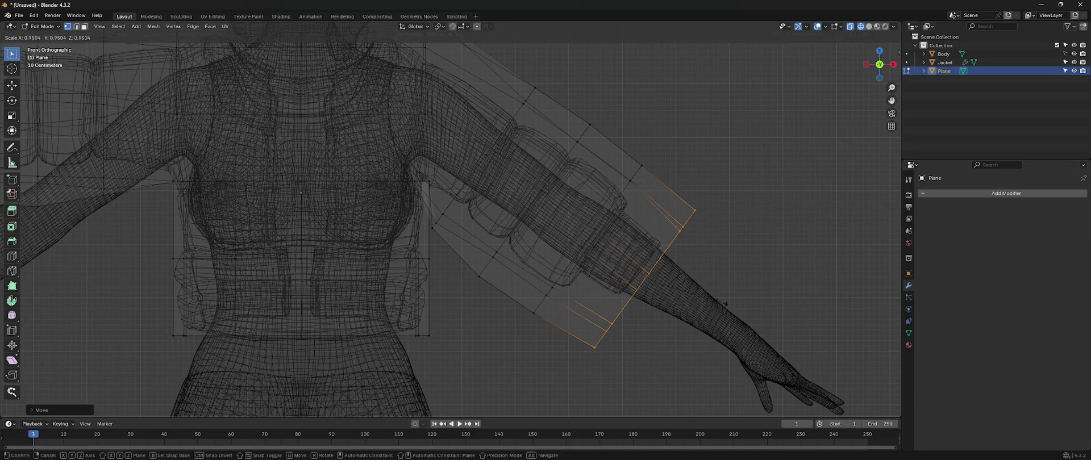
left_click(718, 302)
key("g")
left_click(722, 302)
Switch the viewport to Material Preview and temporarily hide the cage to inspect the deformed jacket sleeve
middle_click_drag(591, 222, 899, 14)
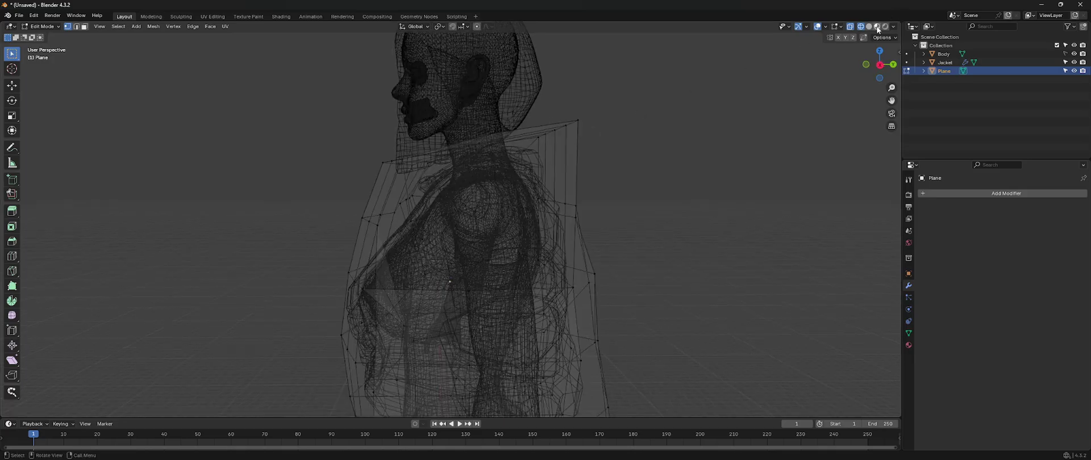
left_click(877, 27)
mouse_move(568, 150)
middle_mouse_down()
mouse_move(712, 150)
mouse_move(392, 193)
middle_mouse_up()
left_click(1074, 71)
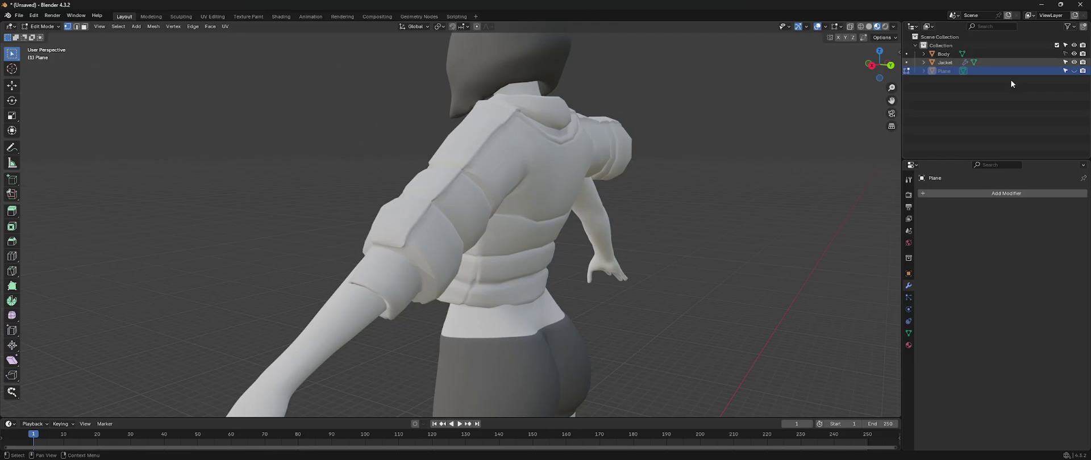
left_click(1074, 71)
middle_click_drag(397, 227, 584, 233)
Delete only the faces of the whole cage, keeping its edges and vertices
key("Tab")
key("Tab")
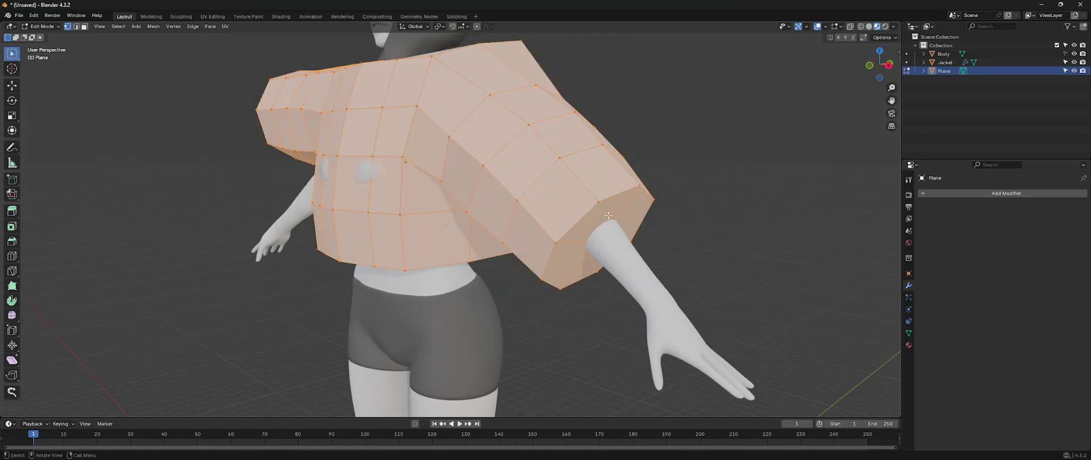
key("x")
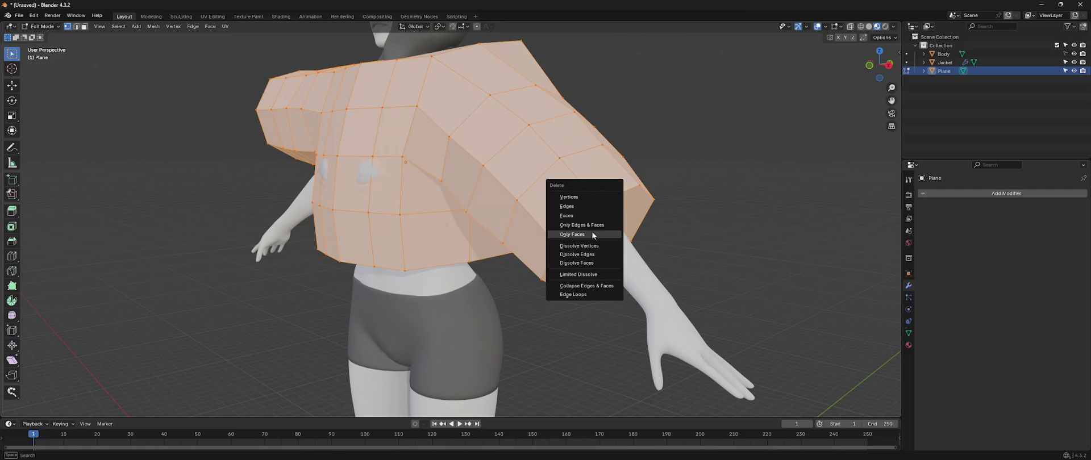
left_click(591, 234)
middle_click_drag(592, 235, 576, 217)
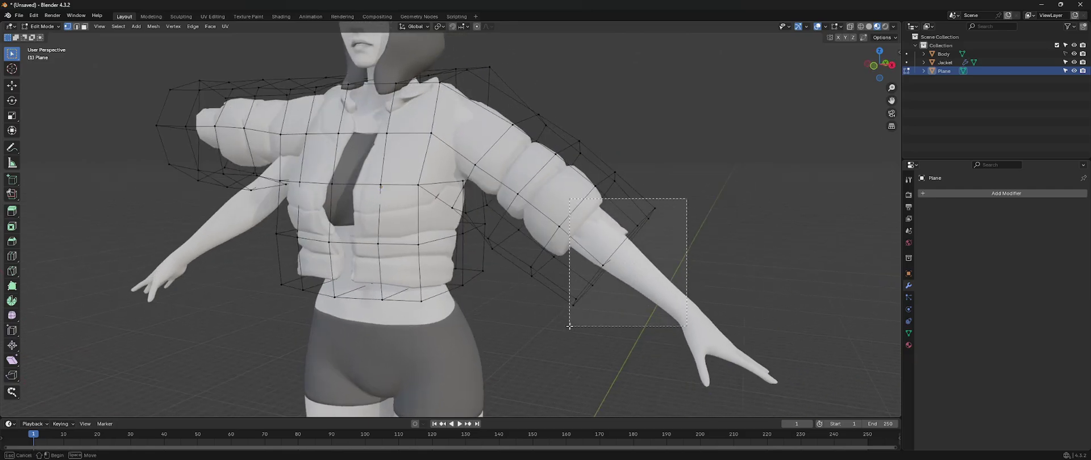
Select the end vertices of the cage at the left cuff, move and scale them, and clear the selection
left_click_drag(569, 326, 569, 326)
middle_click_drag(733, 228, 456, 158)
key("g")
left_click(628, 269)
key("s")
left_click(546, 301)
key("alt+a")
scroll(443, 158, "down", 2)
middle_click_drag(774, 167, 729, 155, "shift")
scroll(724, 171, "up", 2)
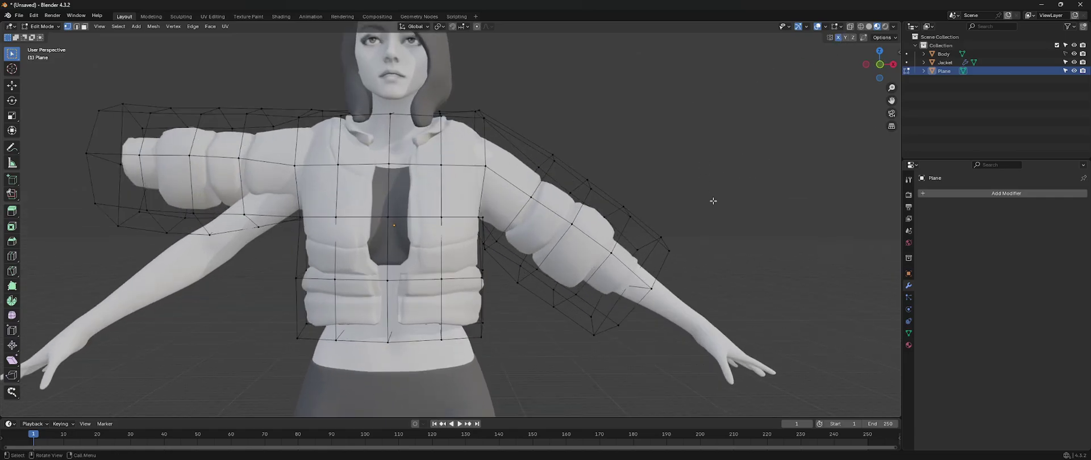
Undo the face deletion and all left sleeve edits back to the straight, unposed cage
middle_click_drag(739, 246, 734, 240)
middle_click_drag(363, 213, 390, 190, "shift")
key("ctrl+z")
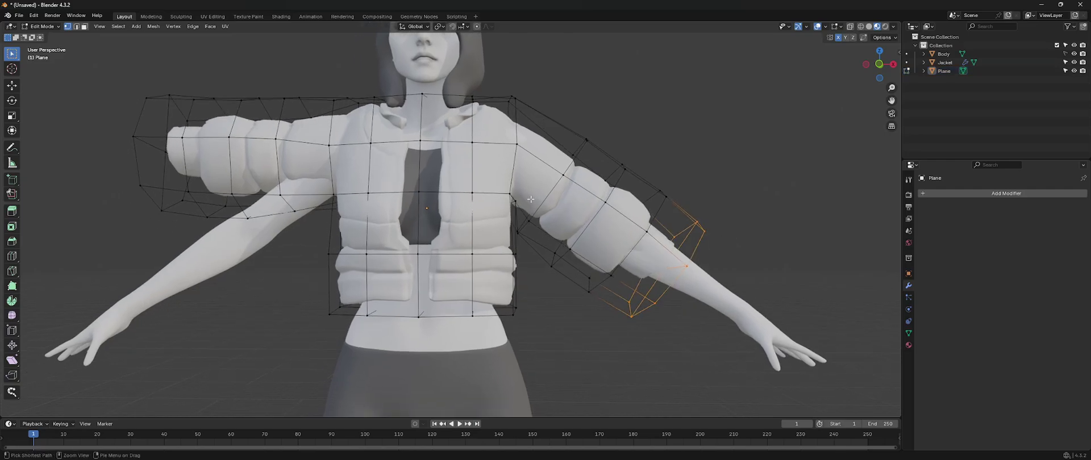
key("ctrl+z")
key("ctrl+z")
key("ctrl+z")
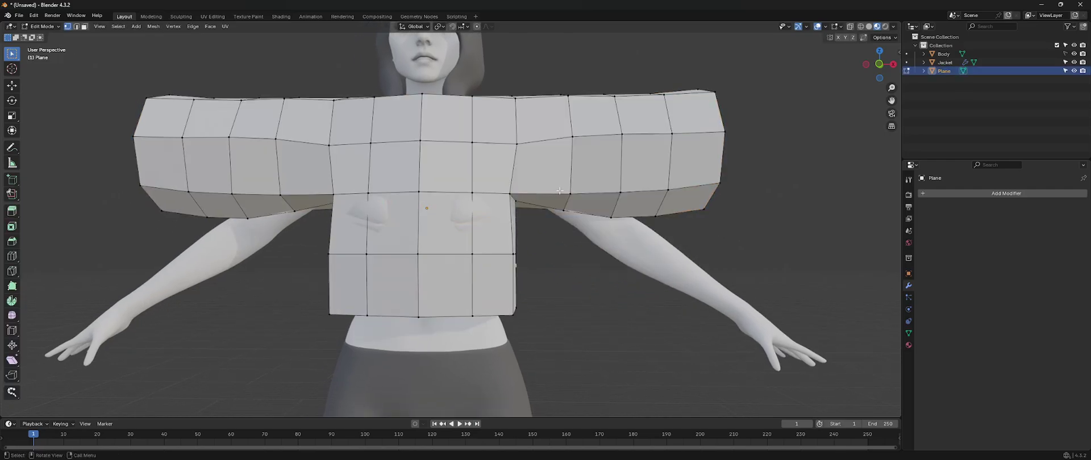
Enable X-axis mirror editing for the cage and delete only its faces, keeping edges and vertices
middle_click_drag(560, 190, 548, 209, "shift")
left_click(838, 38)
middle_click_drag(726, 132, 677, 154, "shift")
key("a")
left_click(699, 140)
left_click_drag(692, 98, 580, 285)
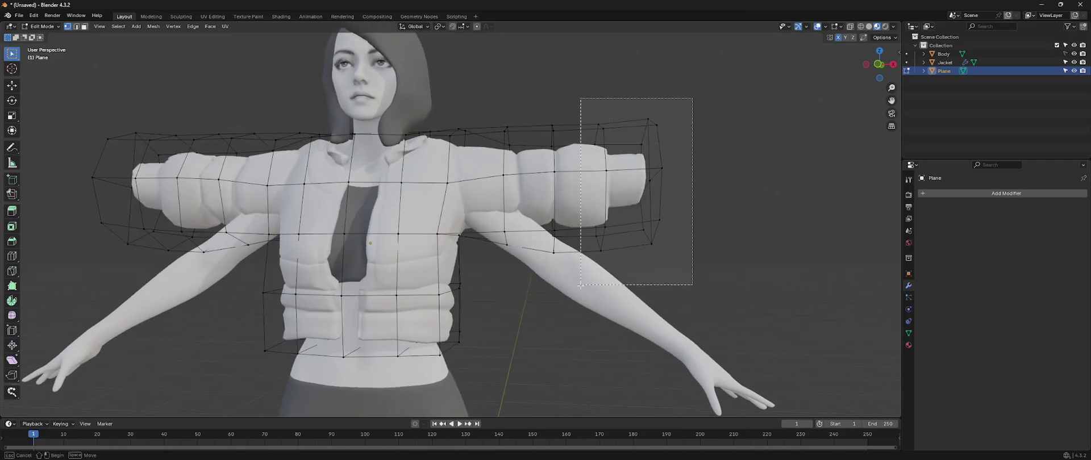
key("g")
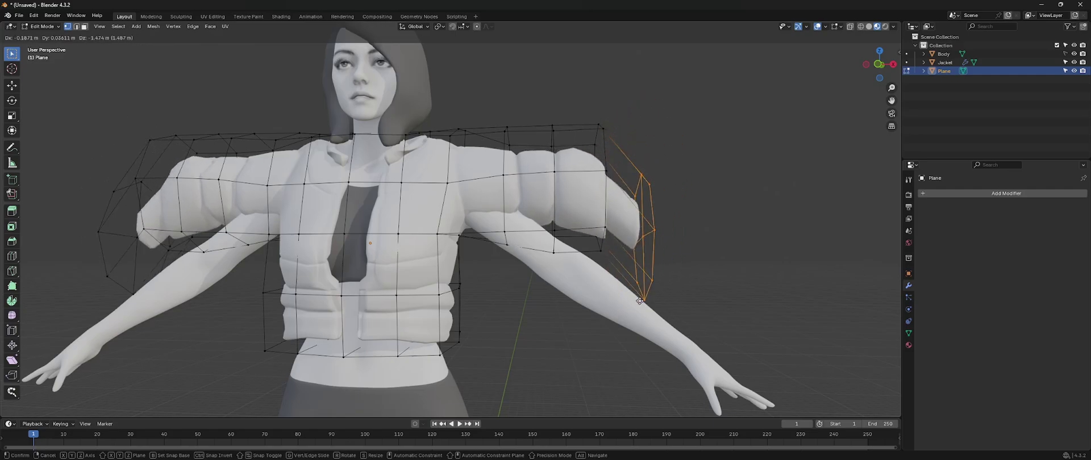
left_click(647, 243)
Select the left sleeve section of the cage and rotate and move it downward with mirrored editing
left_click_drag(745, 80, 489, 260)
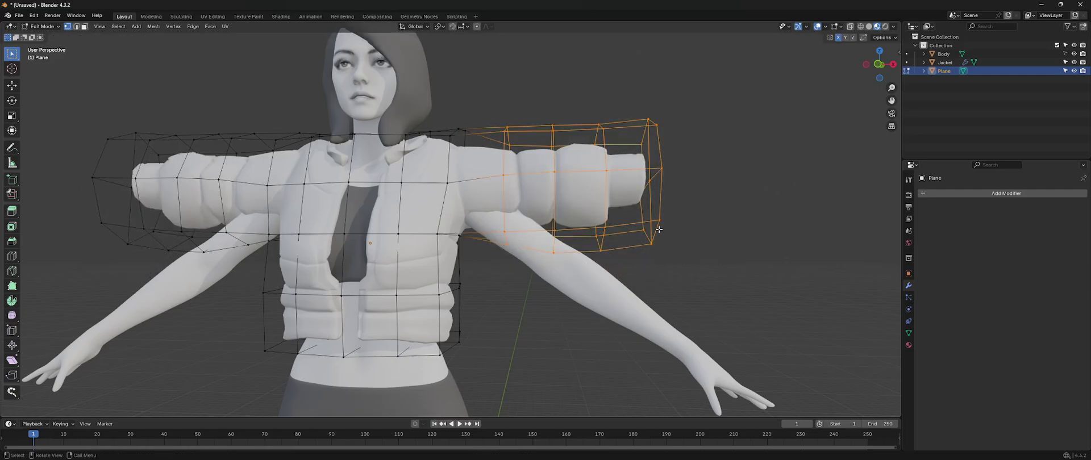
key("r")
left_click(682, 239)
key("g")
left_click(684, 271)
key("r")
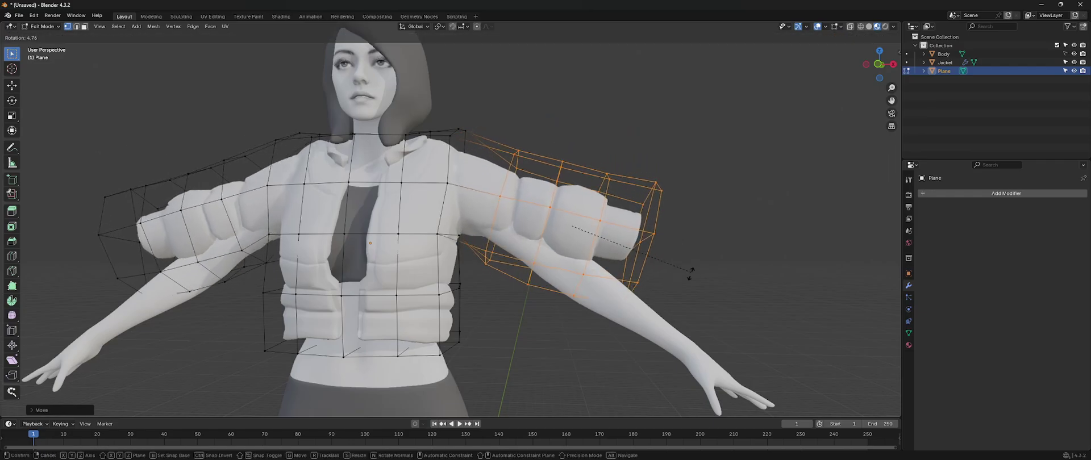
left_click(680, 294)
Lower and rotate the sleeve section of the cage further so that the sleeve follows the arm's angle
key("g")
left_click(670, 318)
key("r")
left_click(689, 317)
key("g")
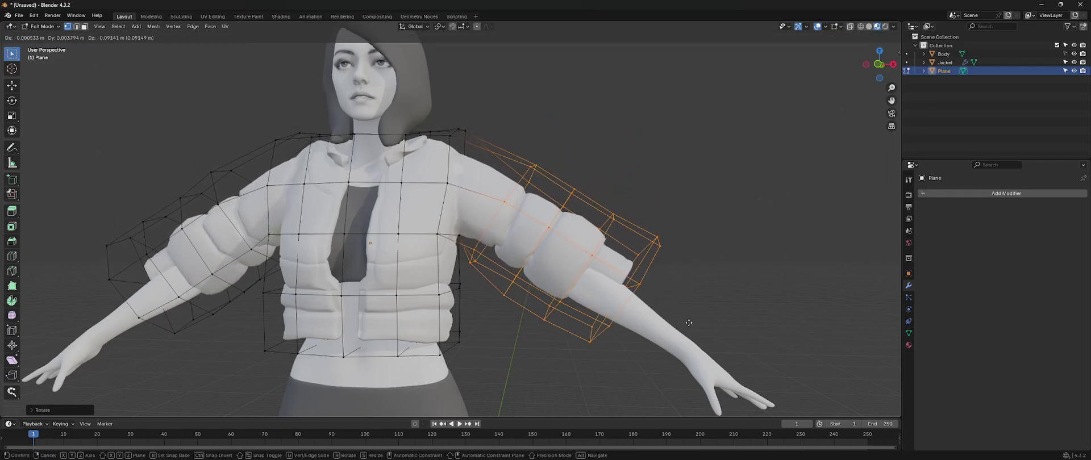
left_click(687, 328)
Refine the rotation and position of the sleeve section around the arm as seen from behind
middle_click_drag(687, 329, 529, 266)
key("r")
left_click(720, 315)
key("g")
left_click(658, 311)
key("g")
left_click(529, 271)
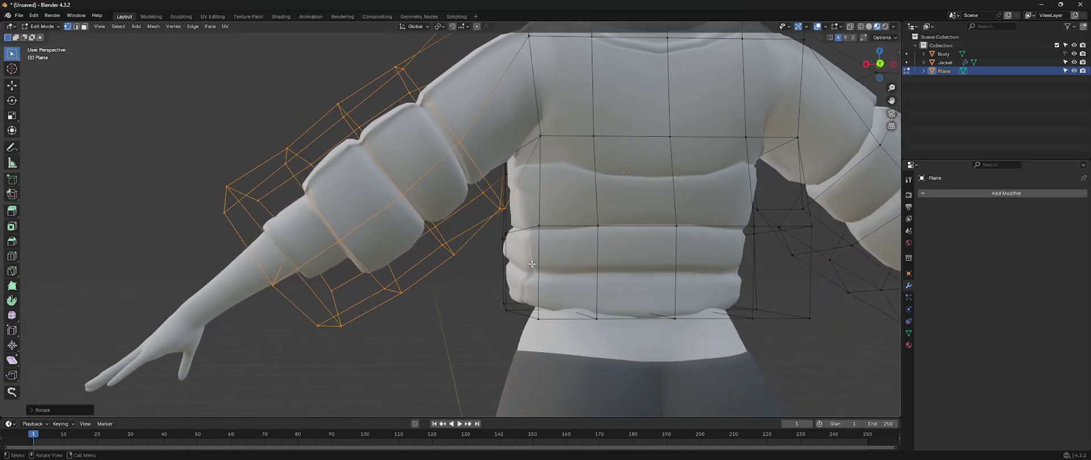
key("r")
left_click(529, 273)
key("g")
left_click(530, 270)
Move and slightly rotate the sleeve section in side view to centre the sleeve on the arm
middle_click_drag(261, 237, 334, 236)
key("g")
left_click(437, 250)
middle_click_drag(731, 290, 734, 341)
key("r")
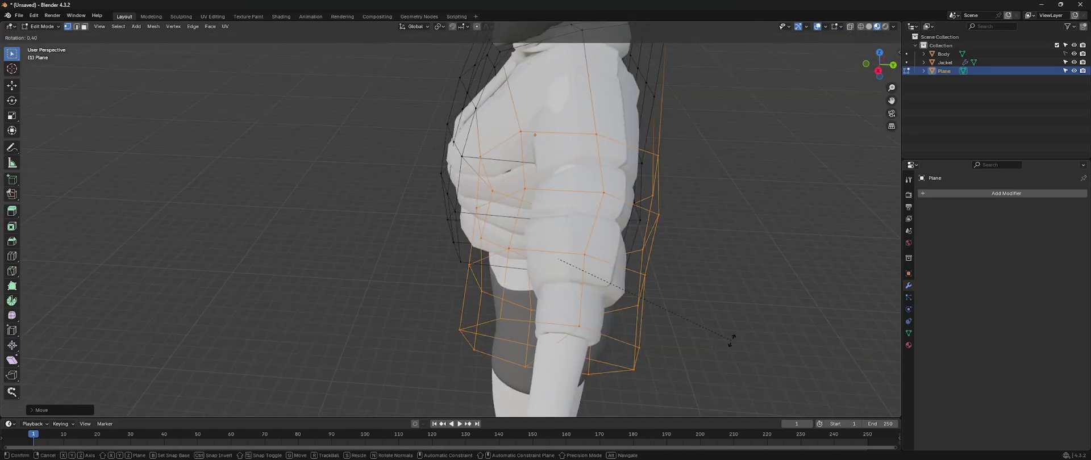
left_click(730, 341)
Leave Edit Mode to inspect the posed sleeve and shoulder, and return to editing the cage
key("Tab")
middle_click_drag(544, 249, 589, 238)
middle_click_drag(538, 107, 524, 156, "shift")
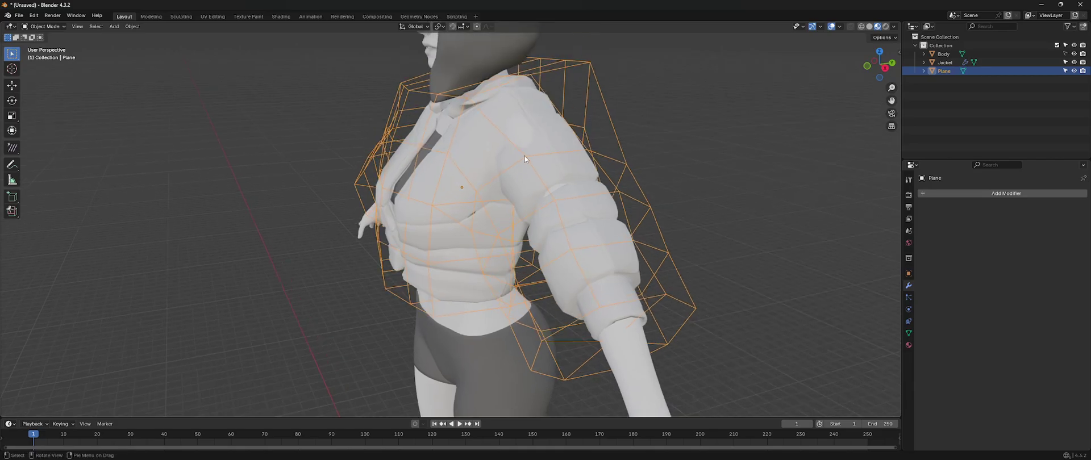
left_click(534, 172)
left_click(528, 160)
key("Tab")
Reposition individual cage vertices around the top of the left shoulder to refine the jacket's shoulder shape
middle_click_drag(337, 101, 466, 149)
left_click(511, 151)
key("g")
left_click(512, 156)
left_click(450, 139)
key("g")
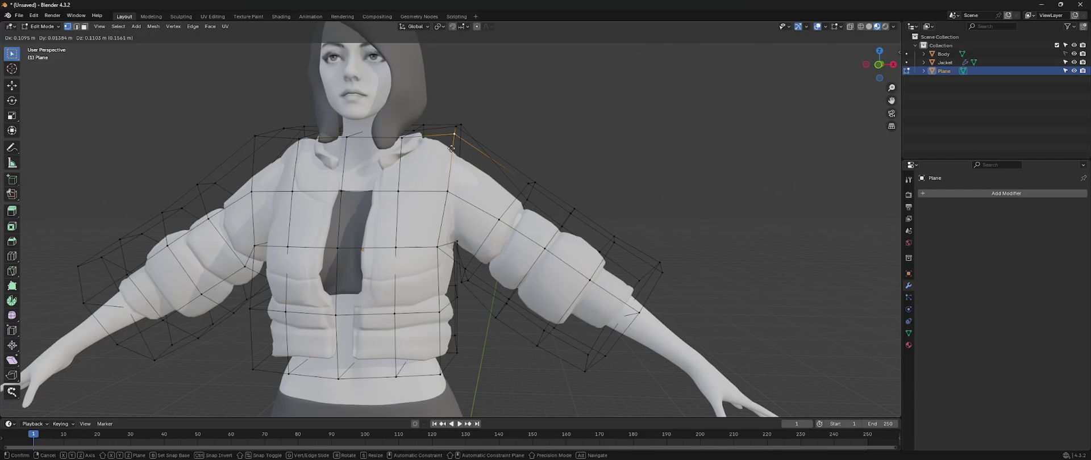
left_click(452, 148)
middle_click_drag(451, 149, 619, 105)
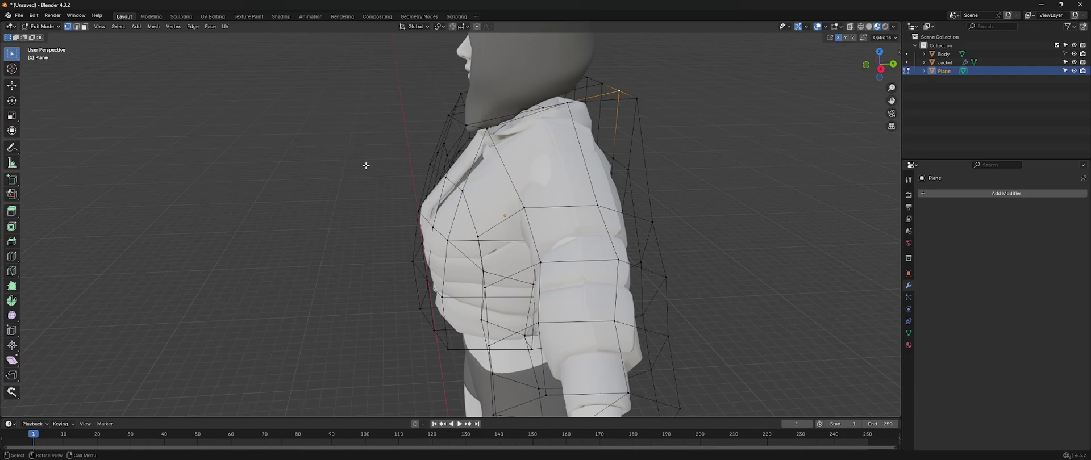
middle_click_drag(366, 165, 515, 167)
scroll(475, 145, "down", 2)
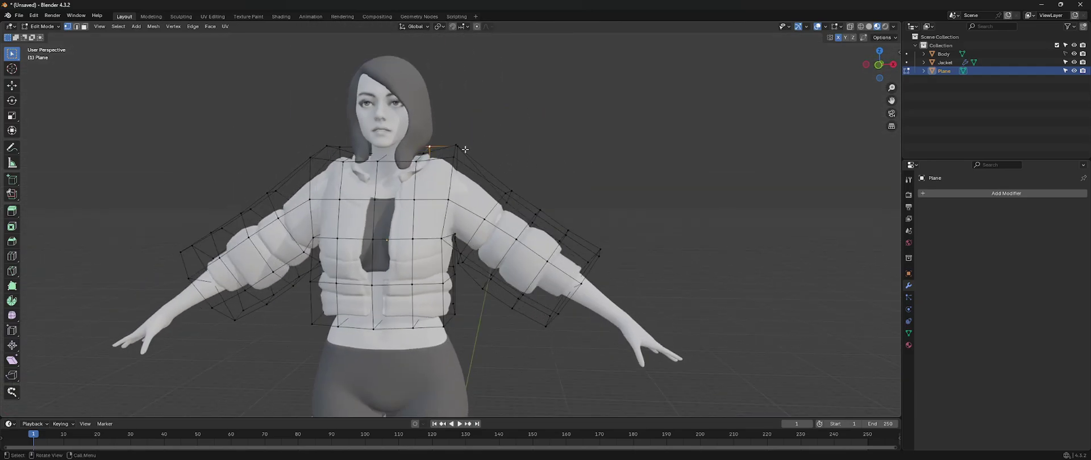